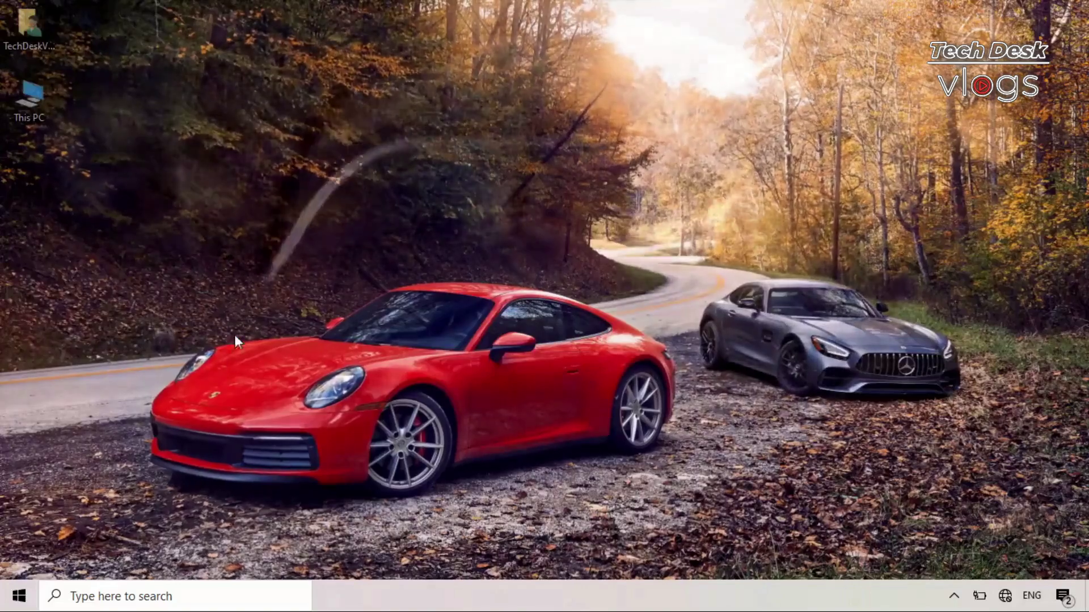
- Search Google in Chrome for 'push video wallpaper' and open the push-entertainment.com product page
{"action": "left_click", "coordinate": [19, 596]}
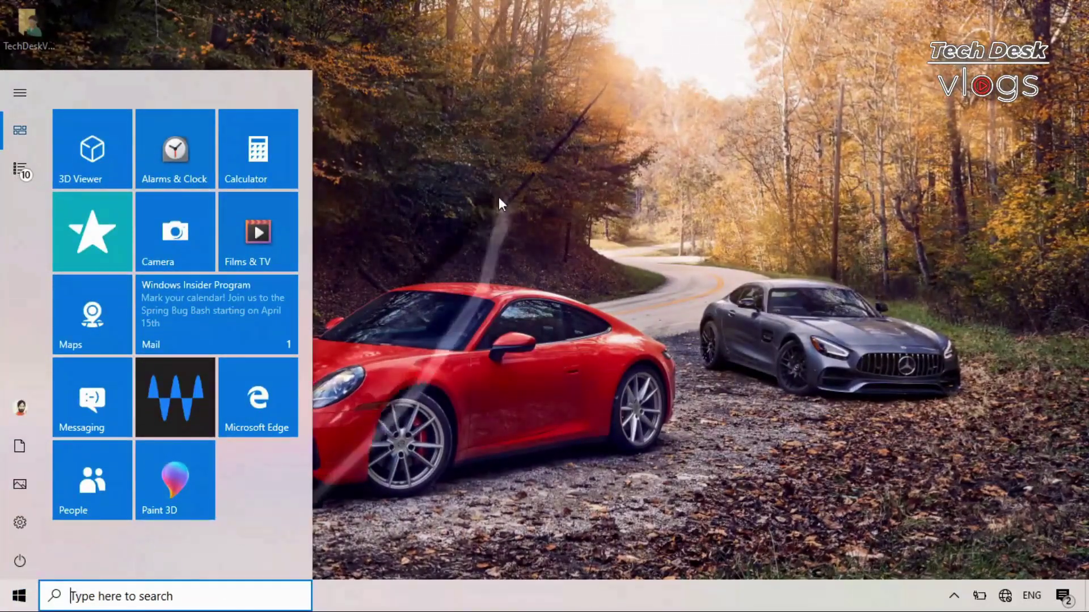
{"action": "left_click", "coordinate": [545, 273]}
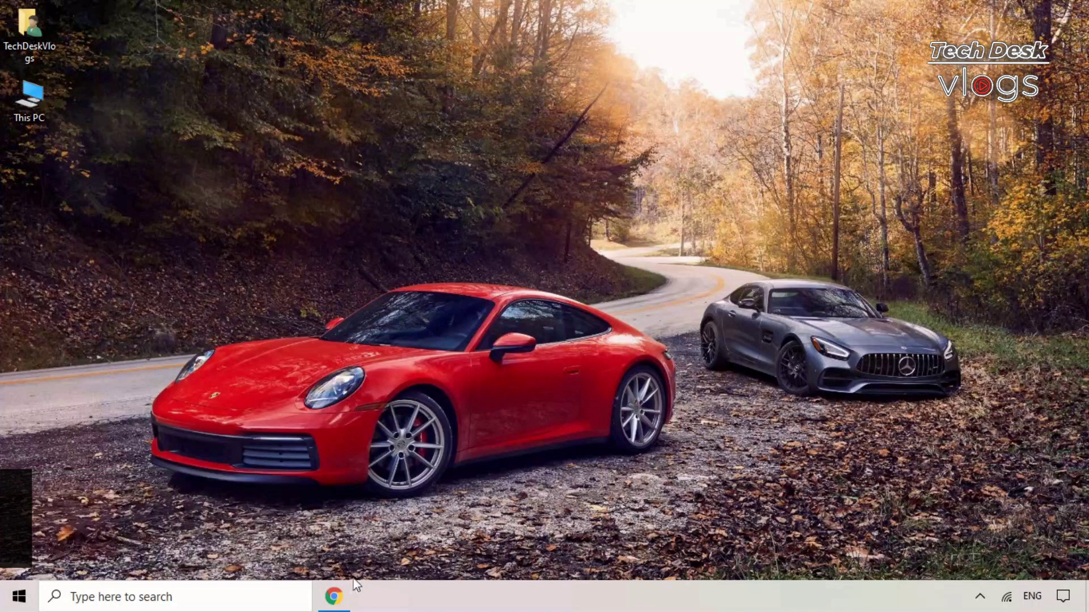
{"action": "left_click", "coordinate": [334, 596]}
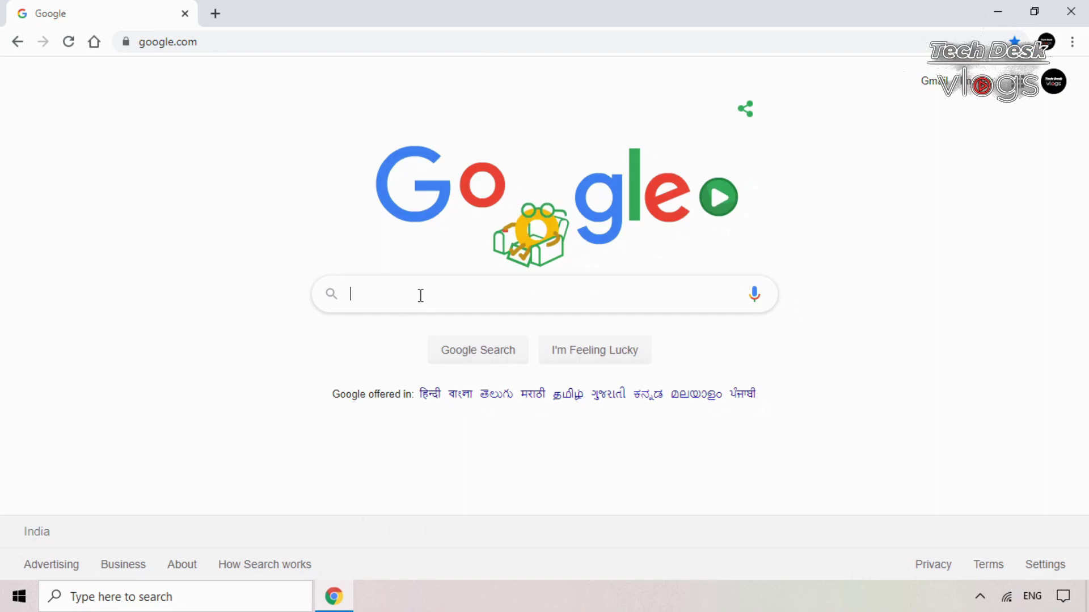
{"action": "type", "text": "pu"}
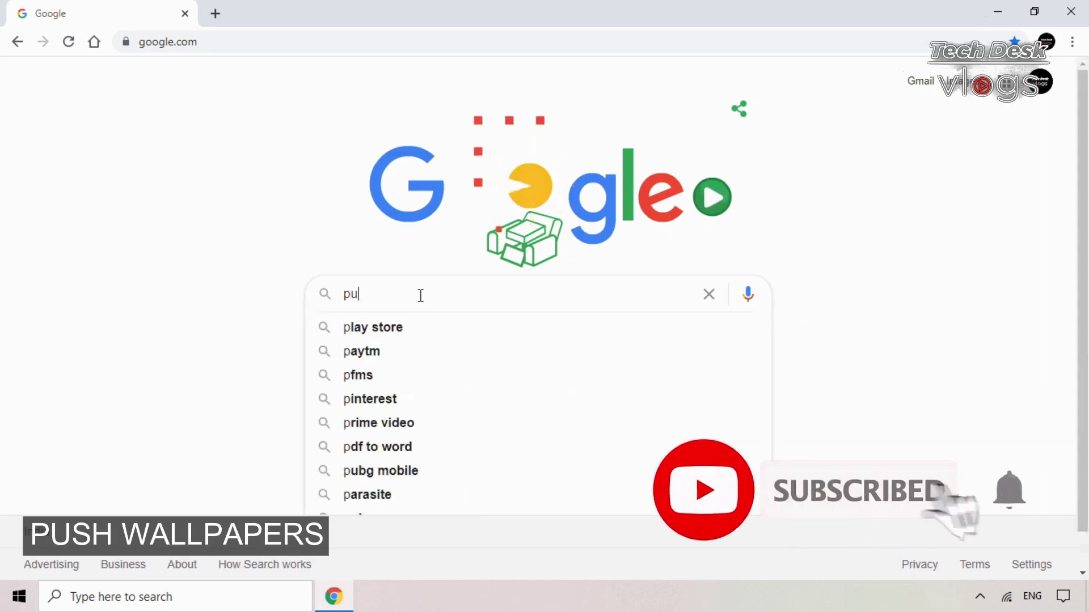
{"action": "type", "text": "sh v"}
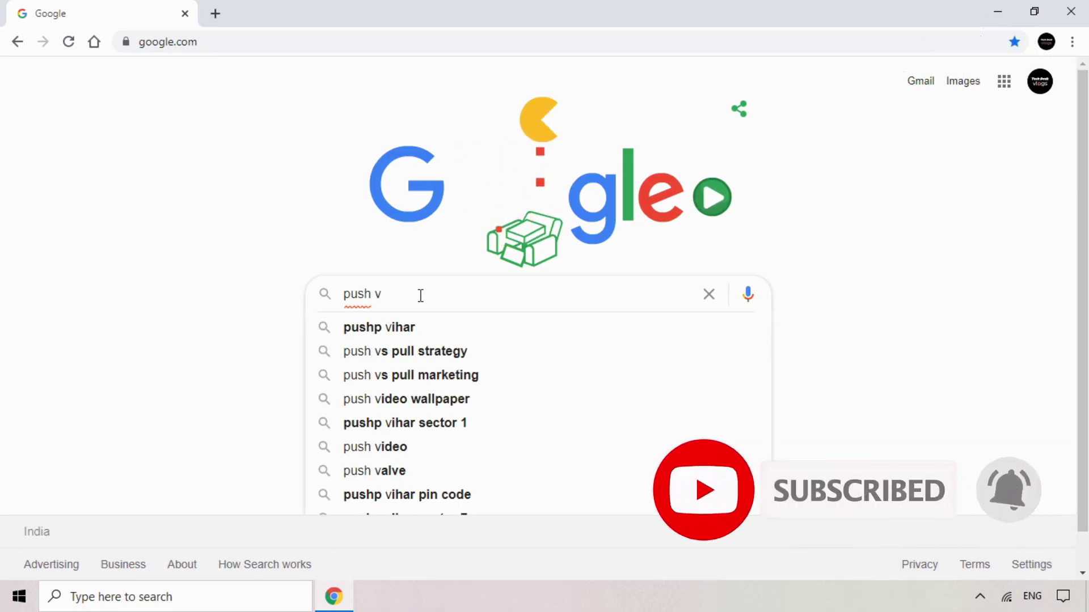
{"action": "type", "text": "ideo"}
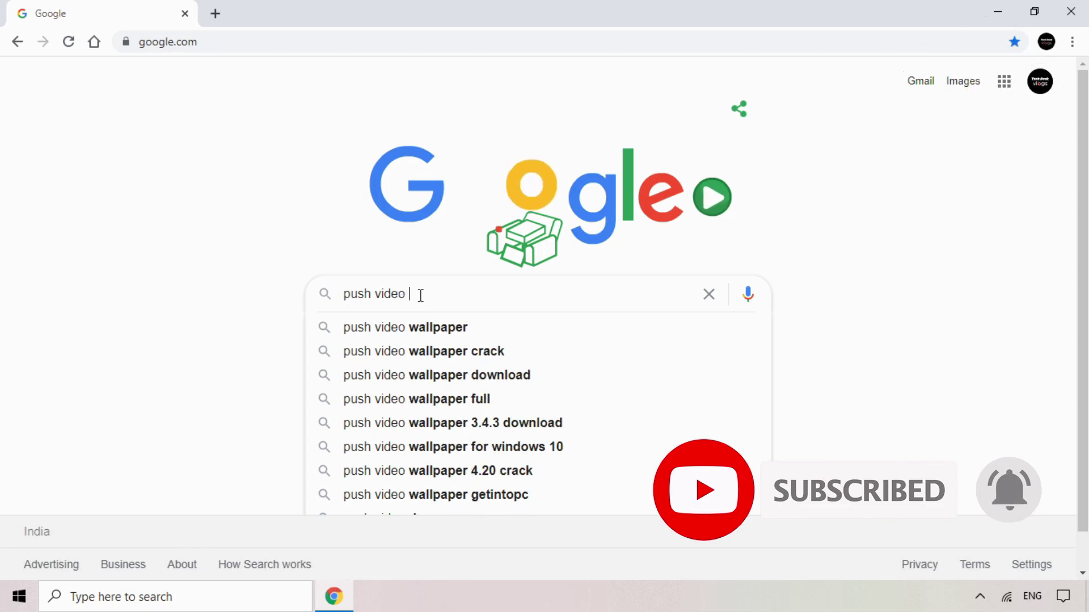
{"action": "left_click", "coordinate": [477, 332]}
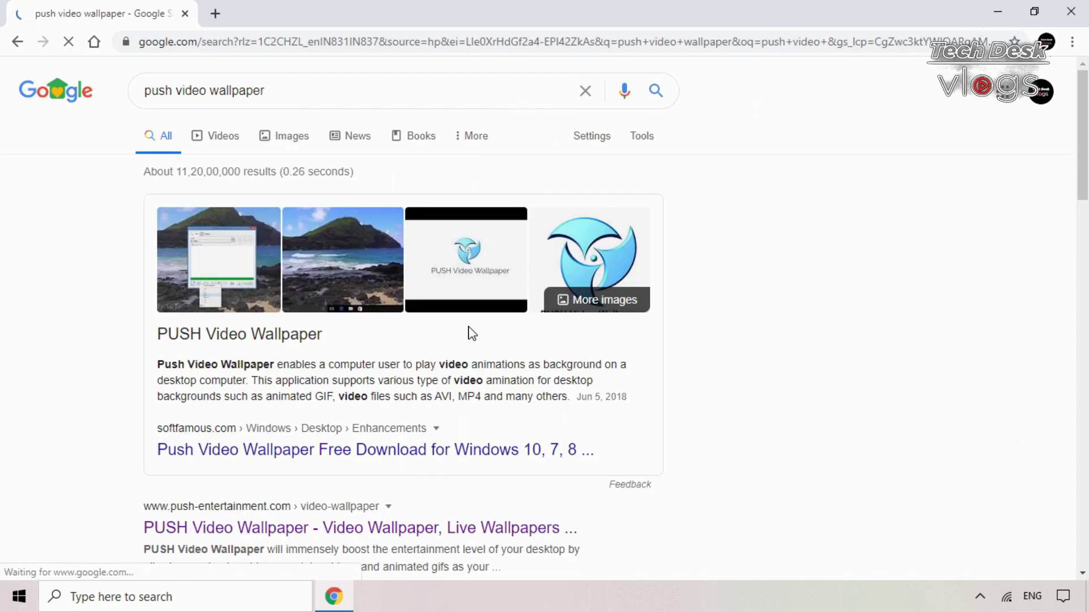
{"action": "scroll", "coordinate": [455, 344], "scroll_direction": "down", "scroll_amount": 4}
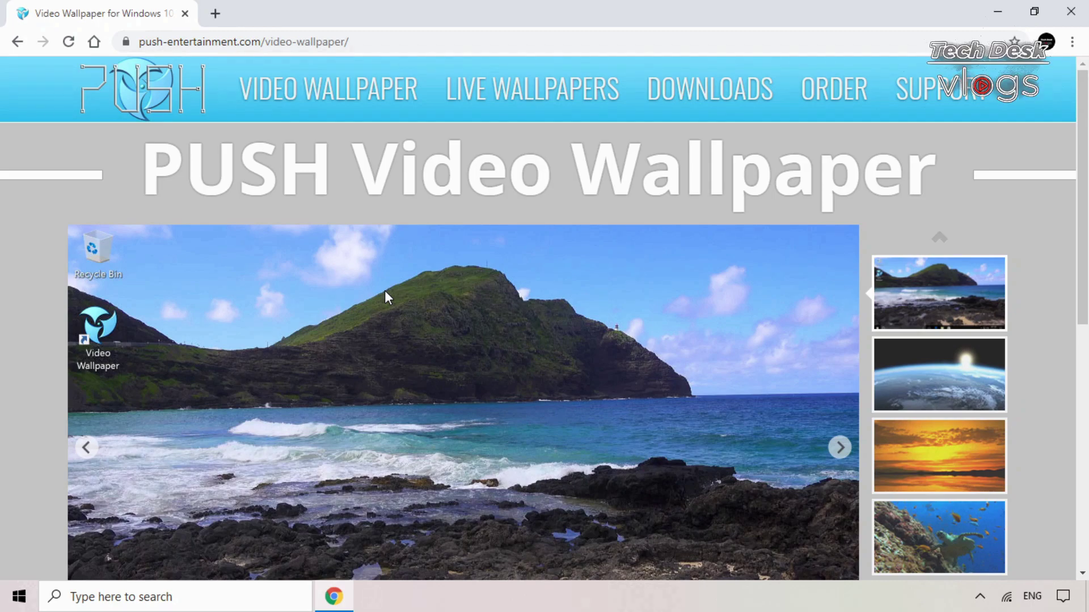
- Download VideoWallpaper_setup.exe using the green Download Video Wallpaper button lower on the page
{"action": "scroll", "coordinate": [384, 290], "scroll_direction": "down", "scroll_amount": 9}
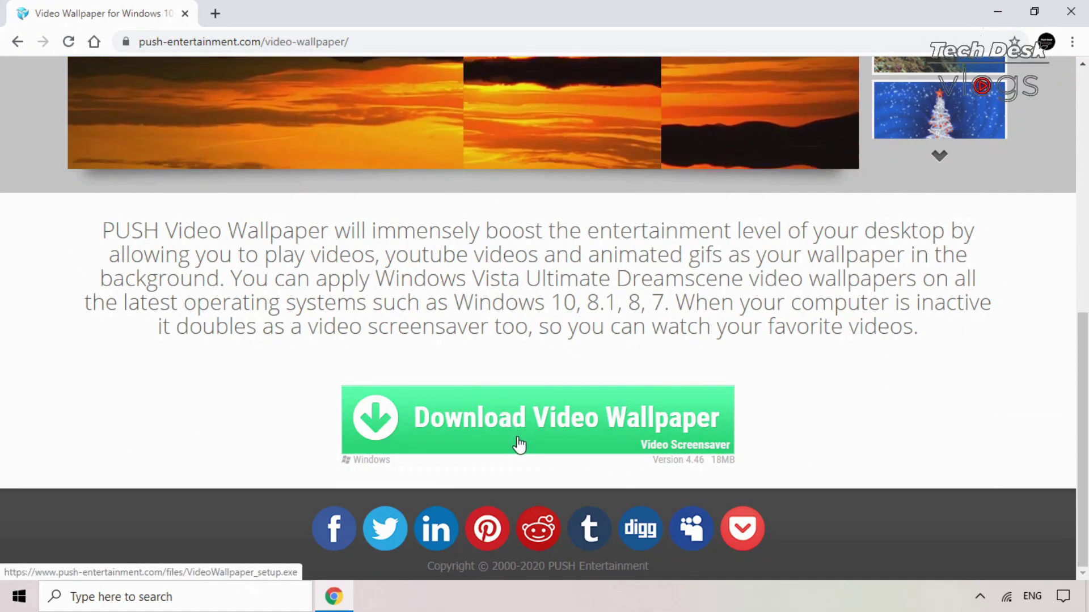
{"action": "left_click", "coordinate": [519, 445]}
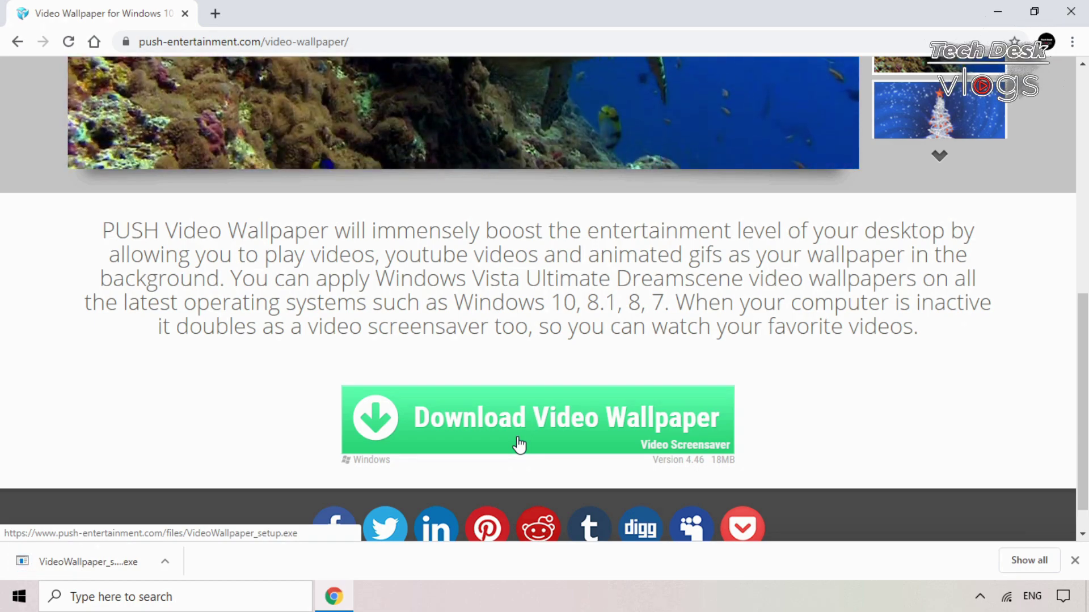
- Run VideoWallpaper_setup.exe, accept the licence and install, minimising Chrome while it installs
{"action": "left_click", "coordinate": [140, 562]}
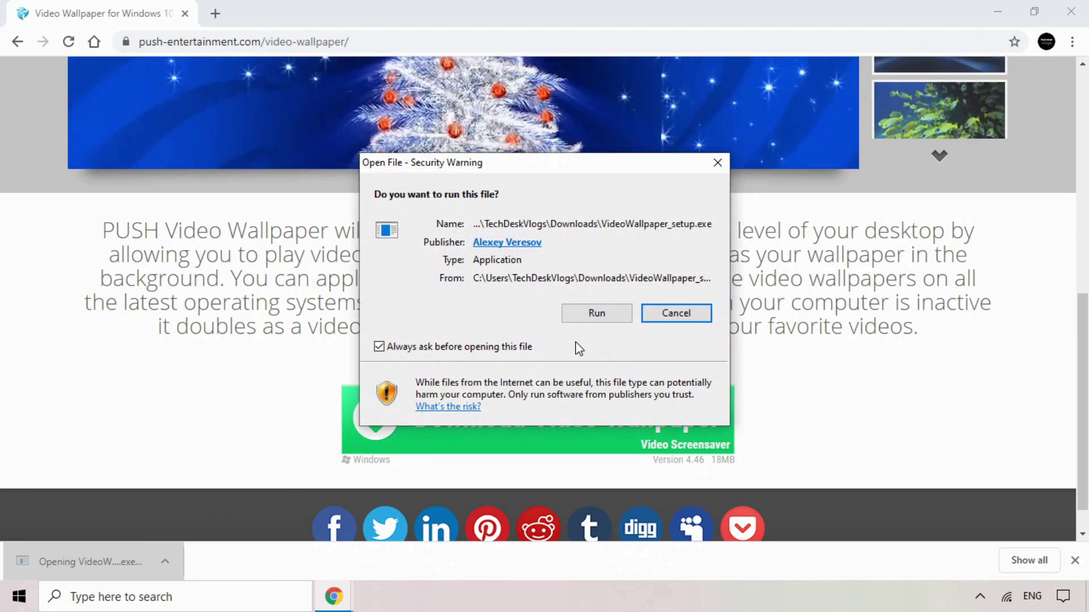
{"action": "left_click", "coordinate": [596, 316]}
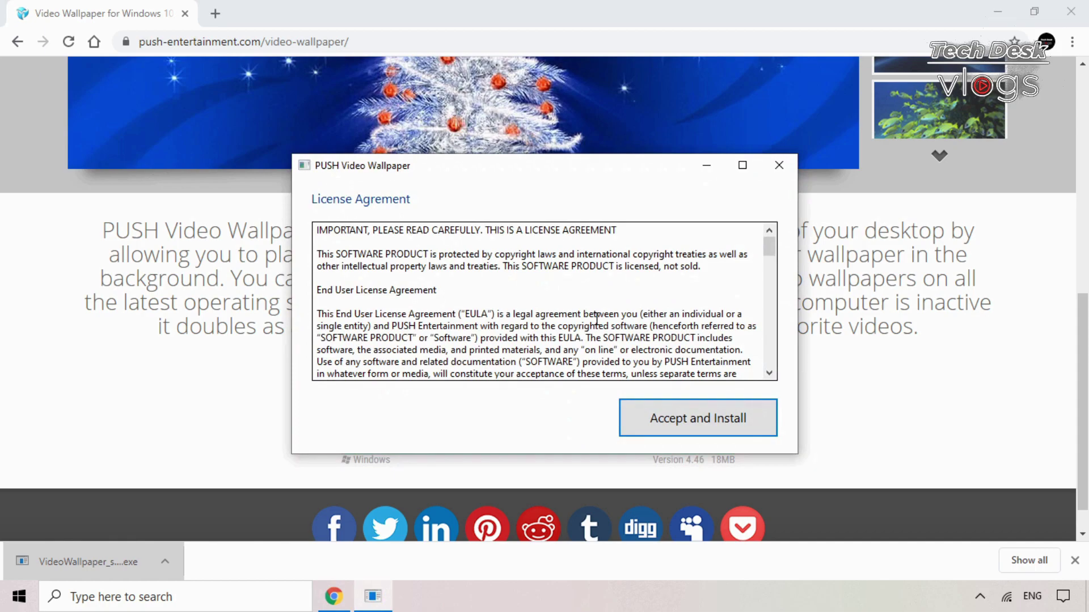
{"action": "left_click", "coordinate": [760, 433]}
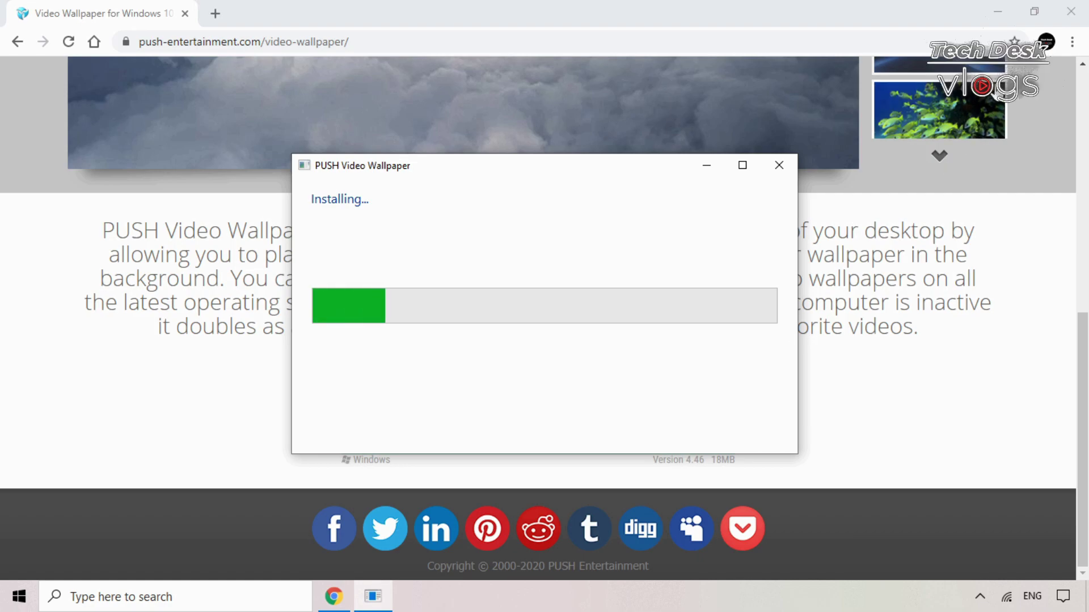
{"action": "left_click", "coordinate": [997, 16]}
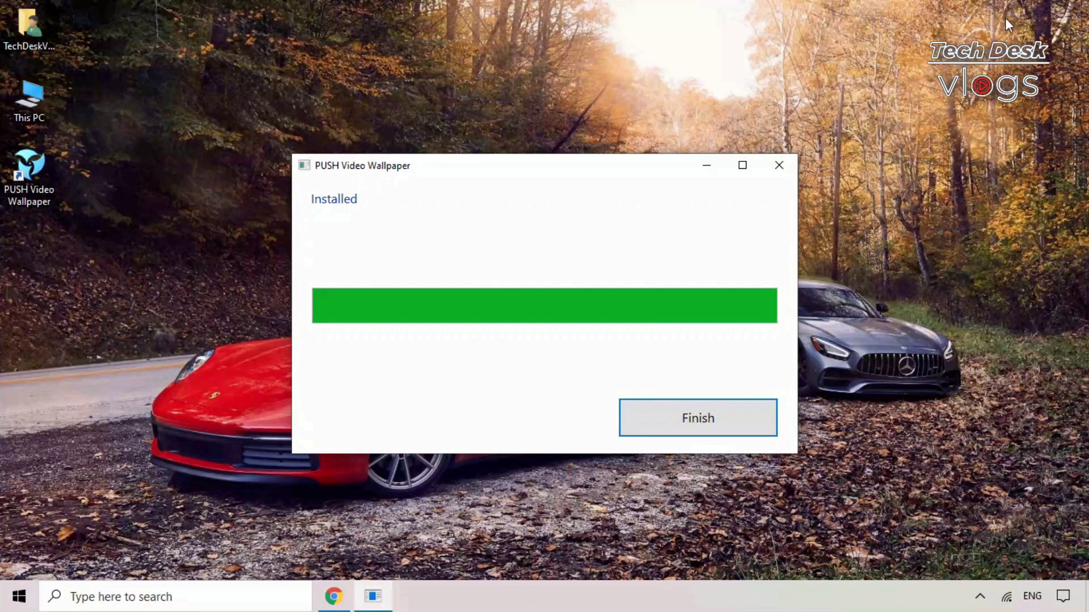
- Finish setup and play 'Sample: Video File' from the Demo Playlist as wallpaper, then hide the window
{"action": "left_click", "coordinate": [756, 421]}
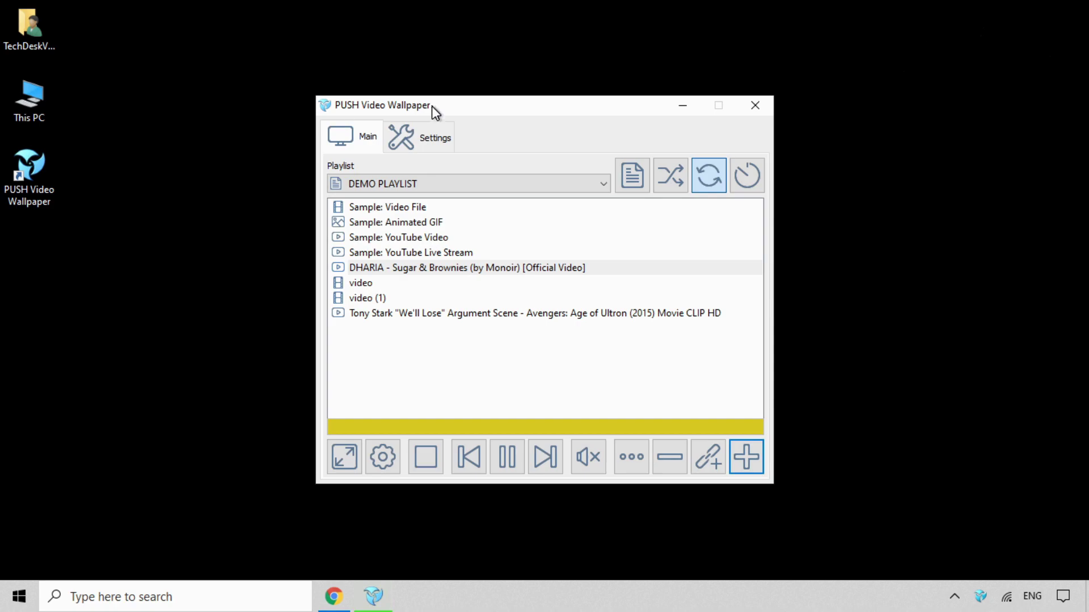
{"action": "left_click_drag", "start_coordinate": [431, 107], "coordinate": [427, 130]}
{"action": "left_click", "coordinate": [410, 231]}
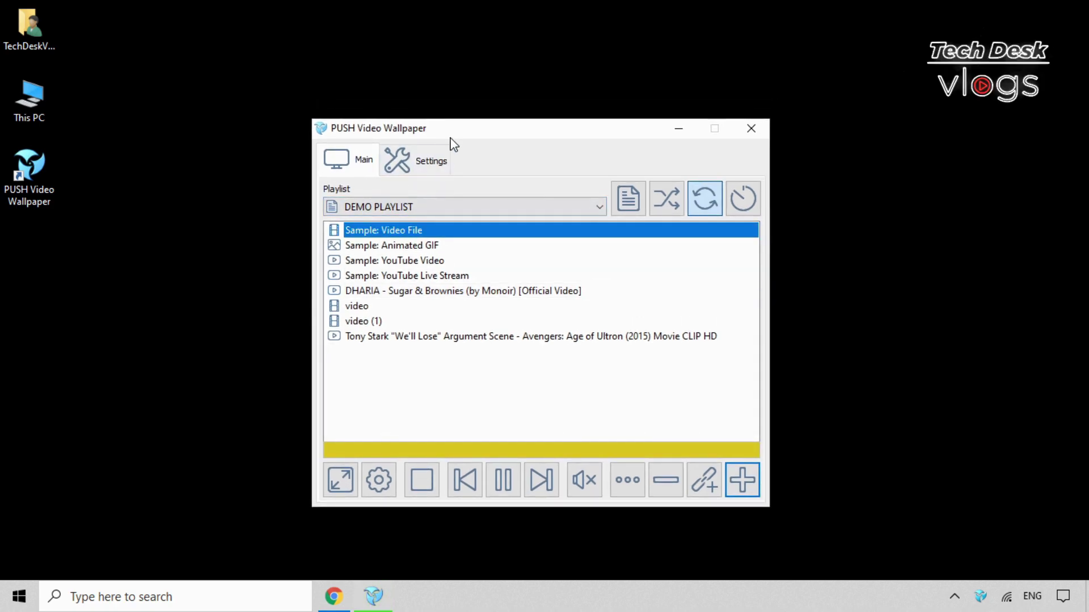
{"action": "left_click_drag", "start_coordinate": [453, 136], "coordinate": [481, 177]}
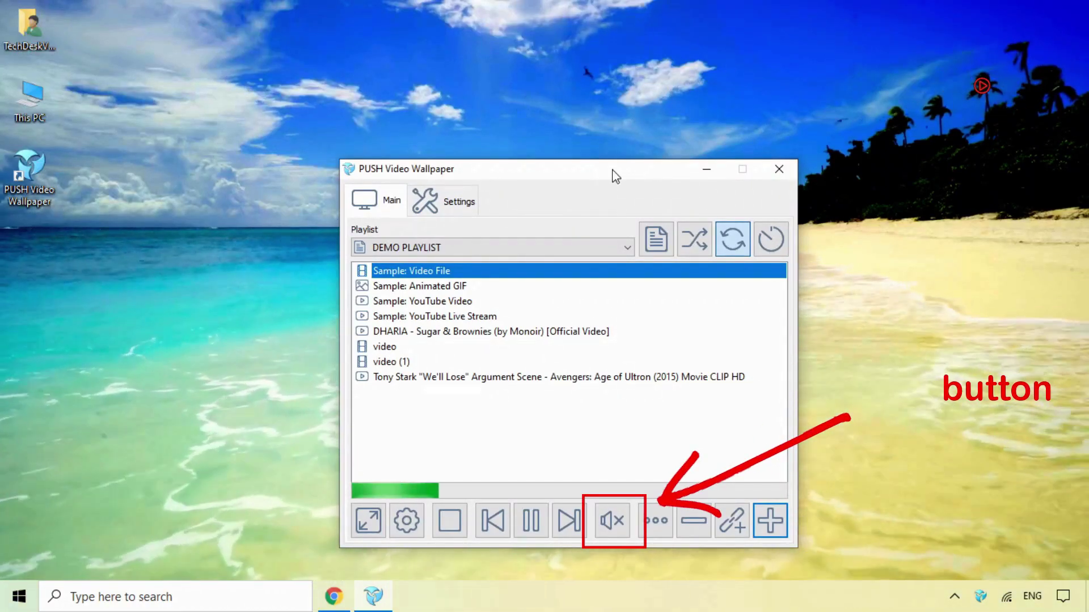
{"action": "left_click", "coordinate": [707, 172]}
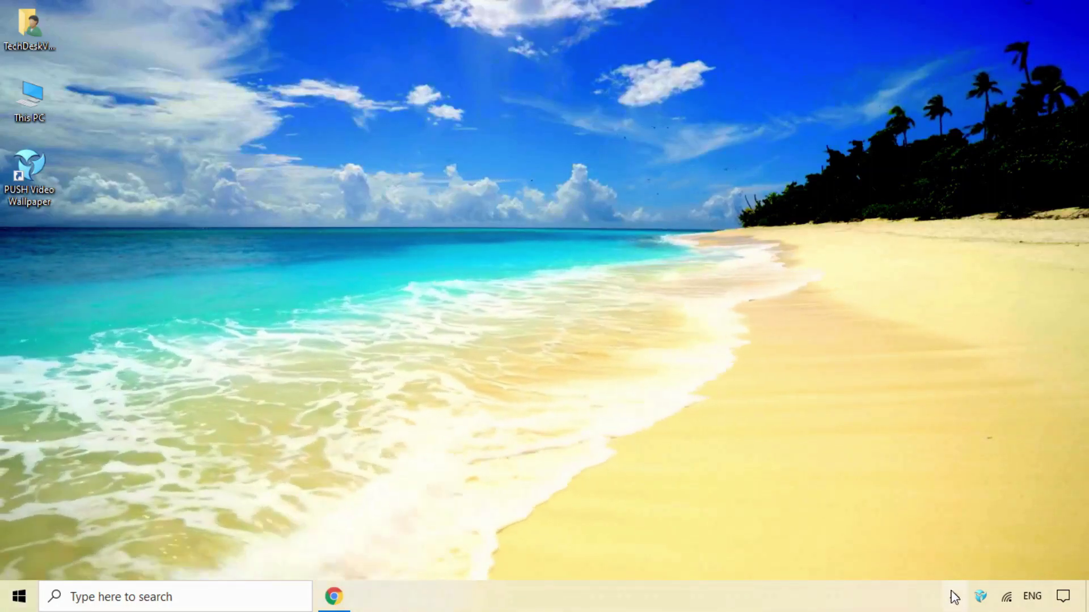
- Preview the Sample: Animated GIF cat animation as the desktop wallpaper
{"action": "left_click", "coordinate": [982, 597]}
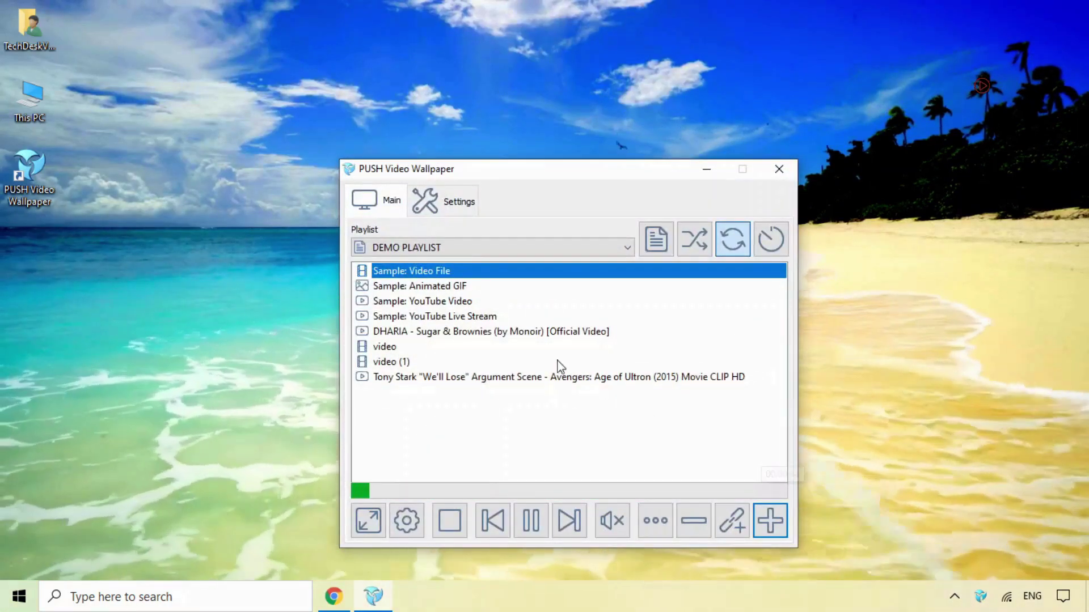
{"action": "double_click", "coordinate": [458, 291]}
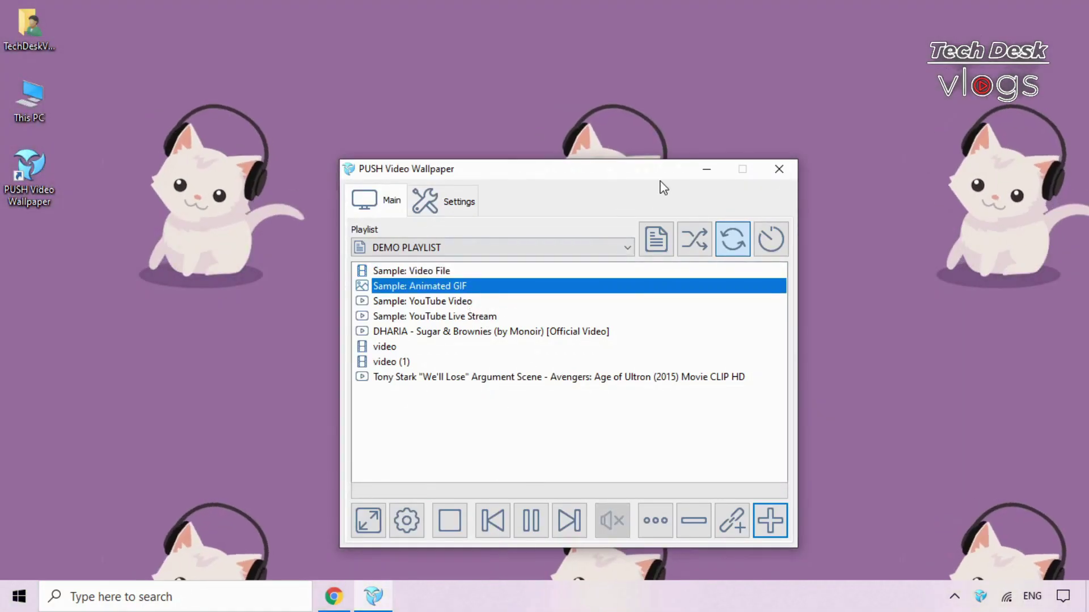
{"action": "left_click", "coordinate": [779, 168]}
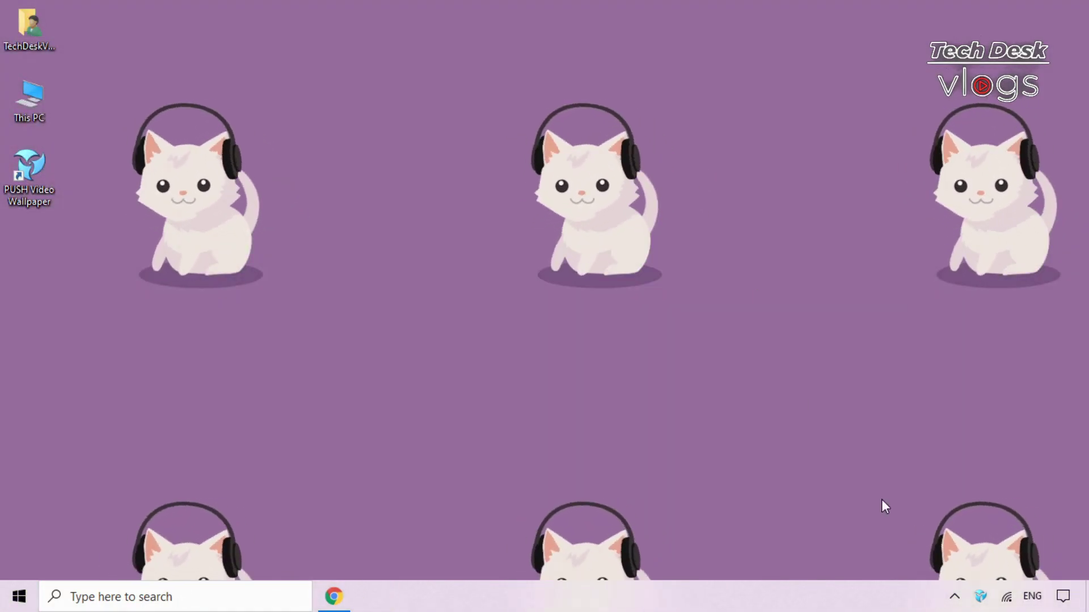
- Preview the Sample: YouTube Video flamingo clip, then play the Tony Stark clip as wallpaper
{"action": "left_click", "coordinate": [981, 597]}
{"action": "left_click", "coordinate": [432, 304]}
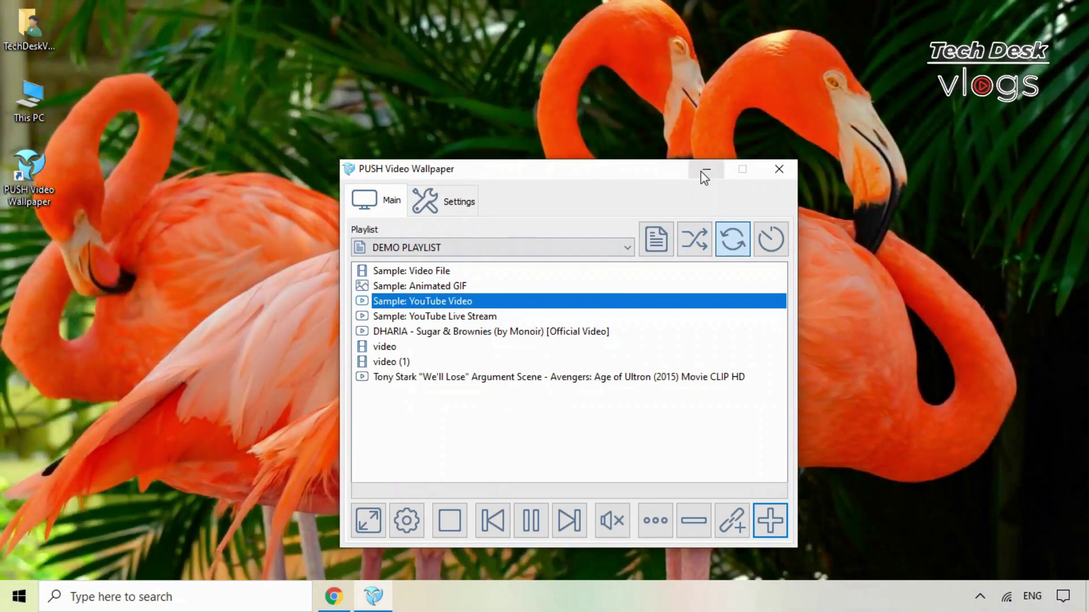
{"action": "left_click", "coordinate": [707, 171]}
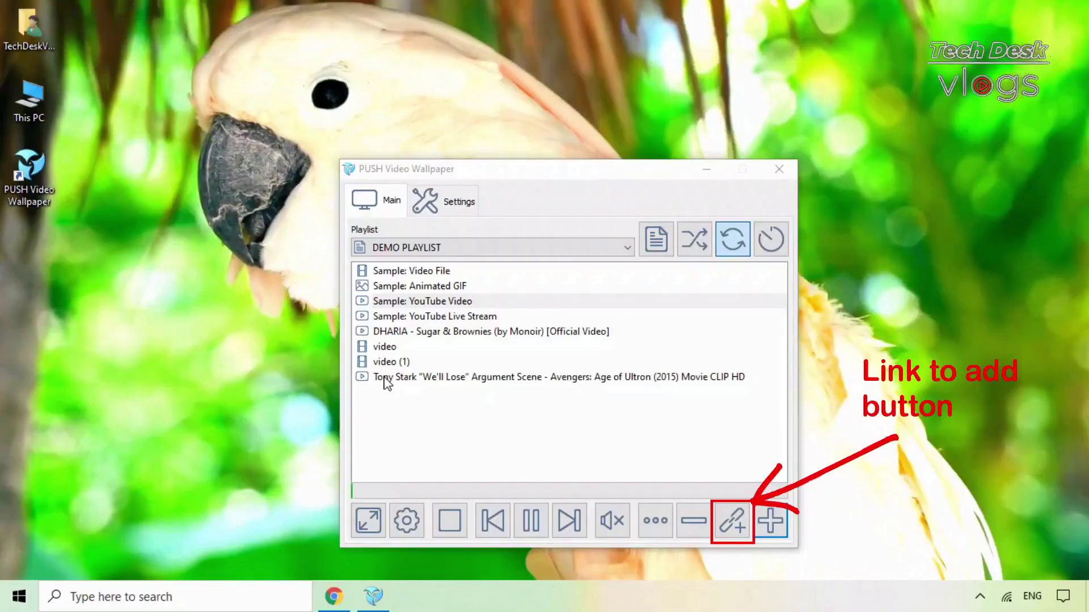
{"action": "double_click", "coordinate": [385, 377]}
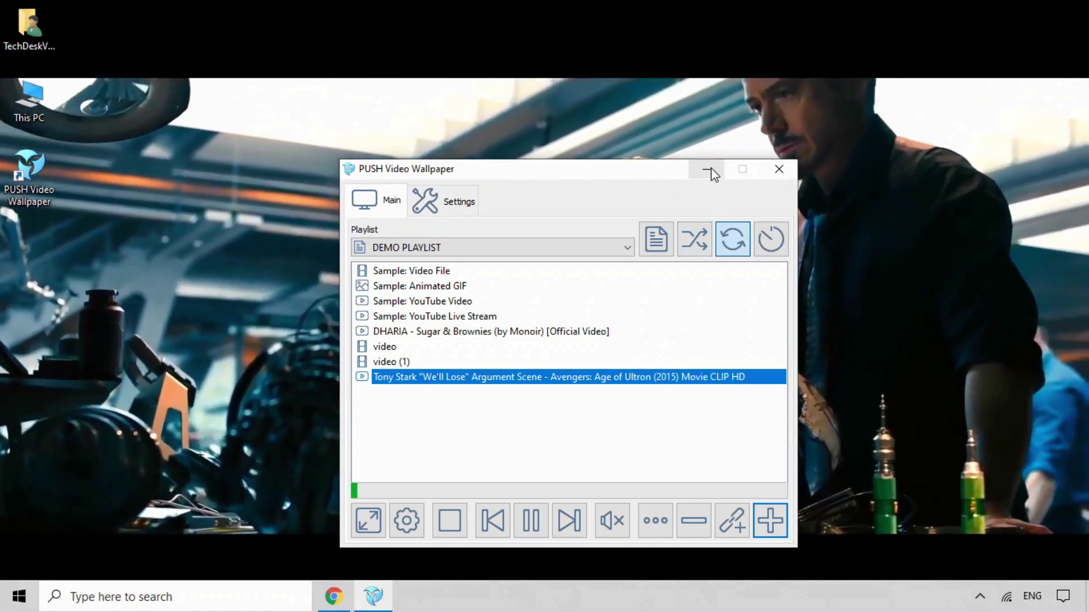
{"action": "left_click", "coordinate": [708, 170]}
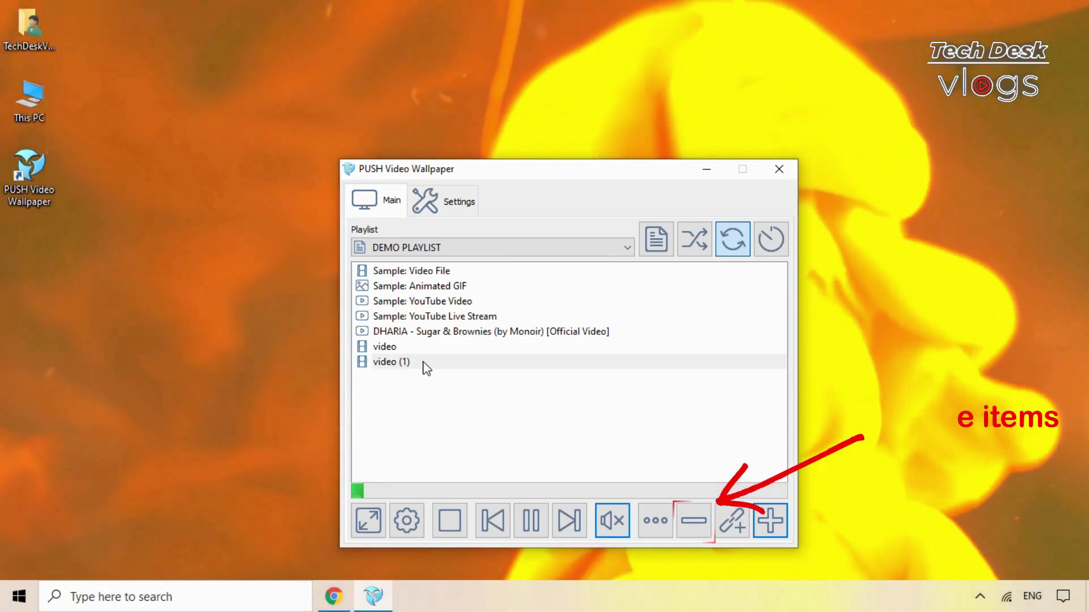
- Play 'video (1)', then relaunch the app and play 'video' with shuffle turned on
{"action": "left_click", "coordinate": [422, 363]}
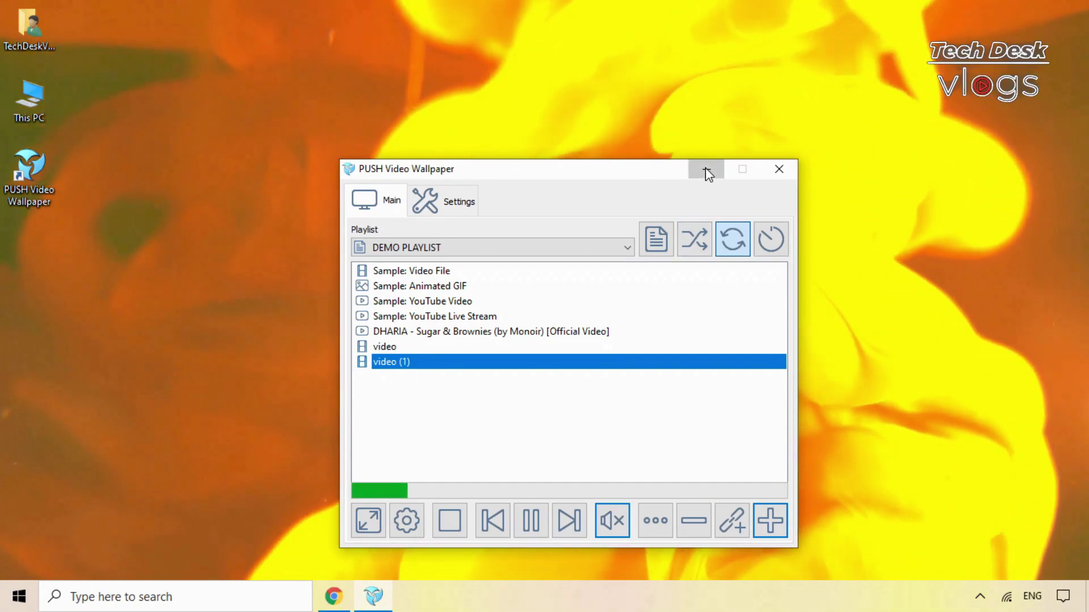
{"action": "left_click", "coordinate": [707, 169]}
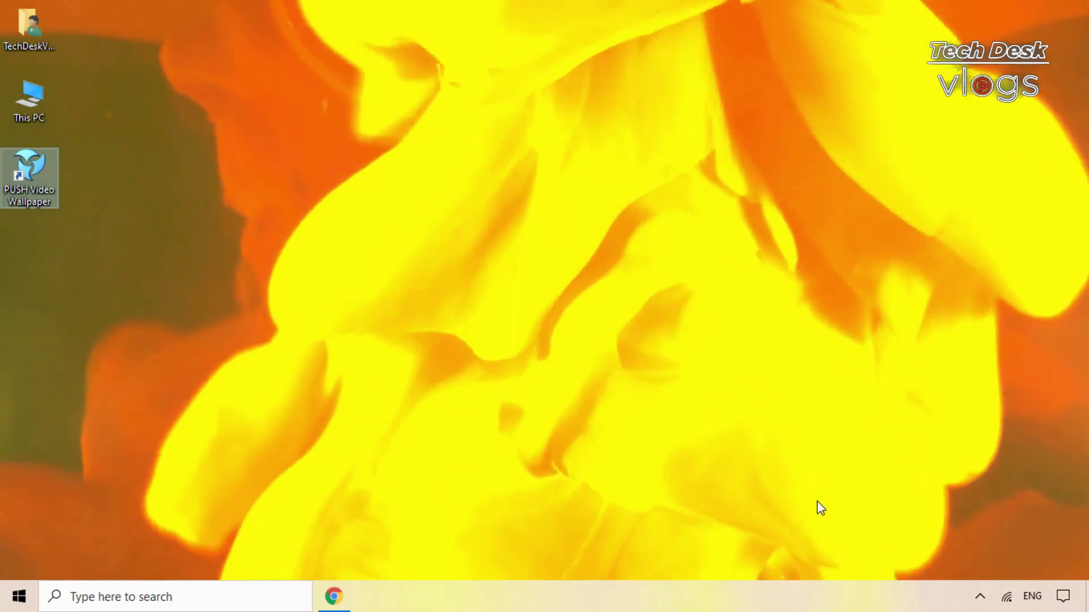
{"action": "double_click", "coordinate": [43, 185]}
{"action": "double_click", "coordinate": [406, 347]}
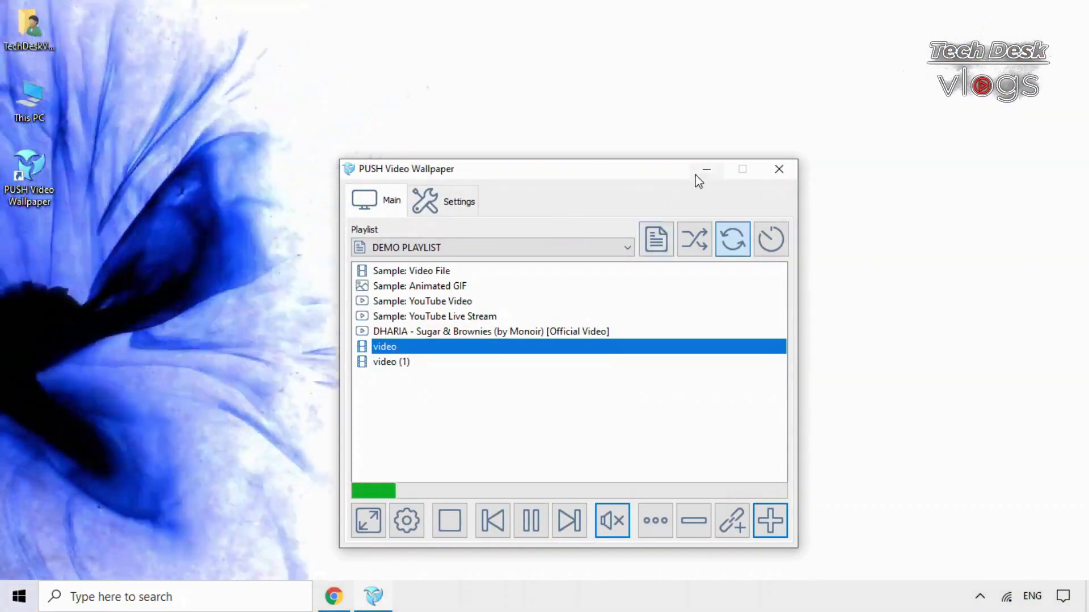
{"action": "left_click", "coordinate": [695, 245]}
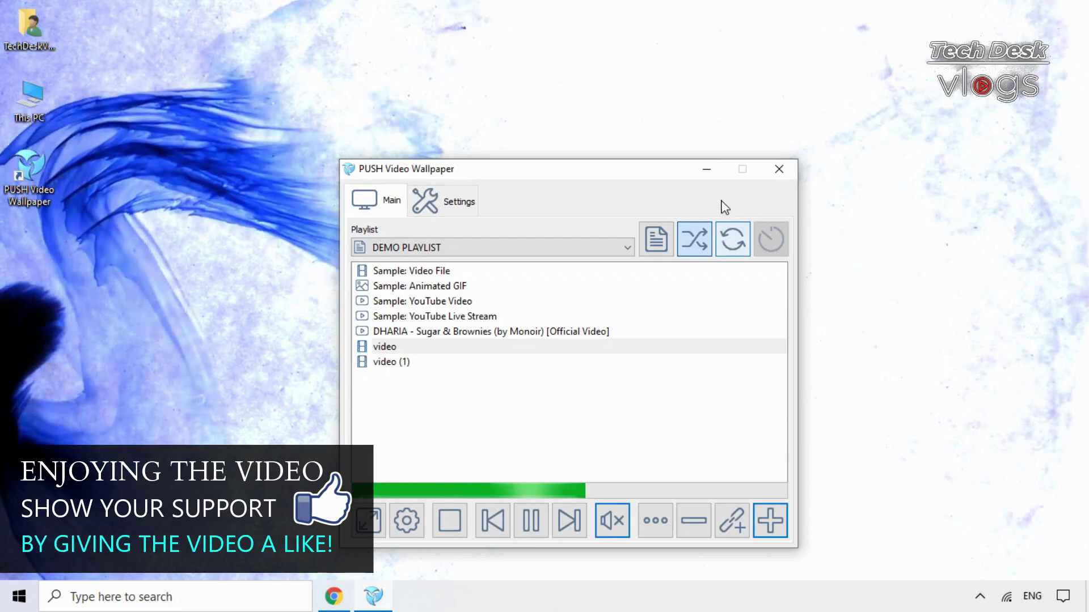
{"action": "left_click", "coordinate": [714, 170]}
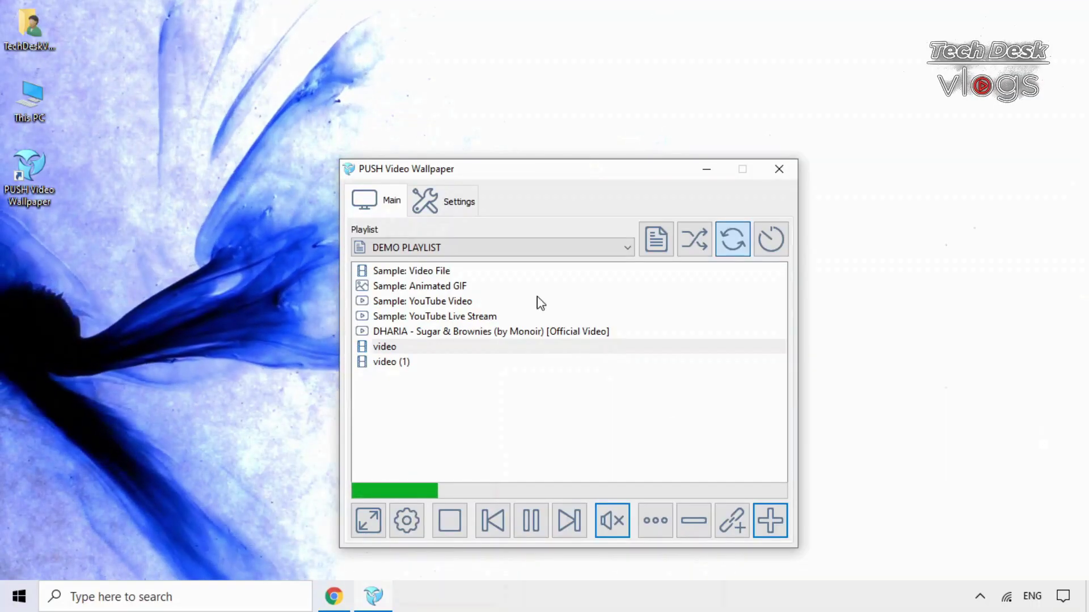
- Show Settings > Pause, where pausing only for full-screen applications is enabled
{"action": "left_click", "coordinate": [456, 214]}
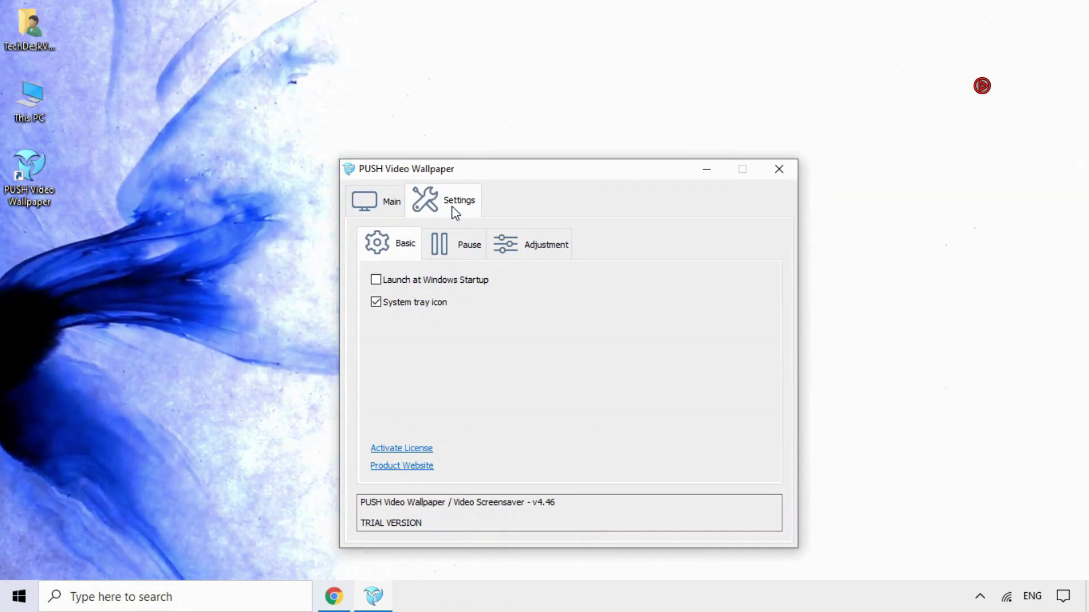
{"action": "left_click", "coordinate": [456, 248]}
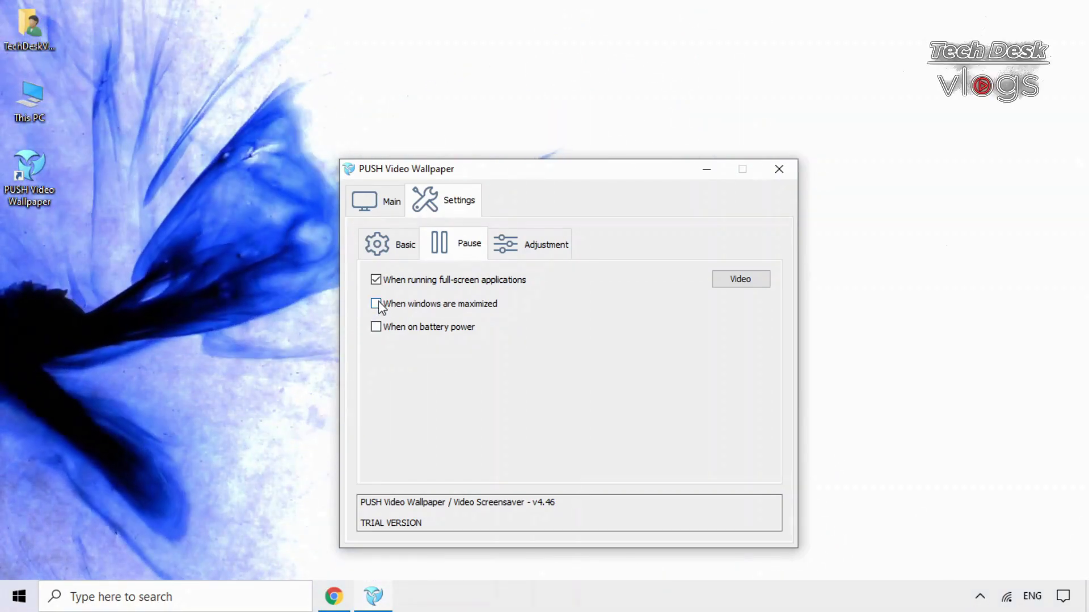
- Under Adjustment, try the desktop icon transparency slider, leaving icons fully visible
{"action": "left_click", "coordinate": [522, 250]}
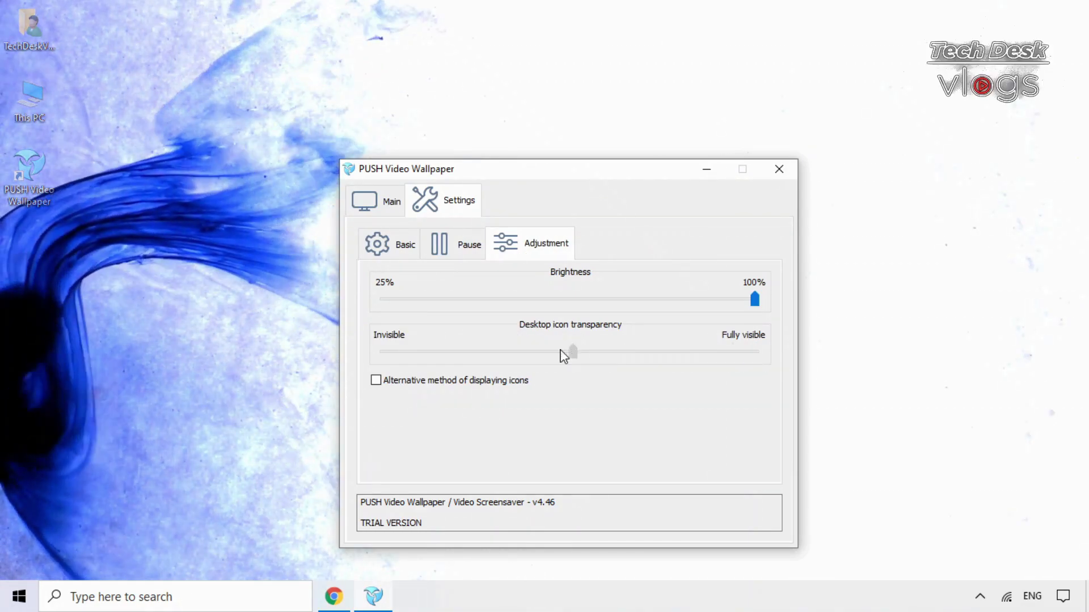
{"action": "left_click_drag", "start_coordinate": [563, 355], "coordinate": [499, 363]}
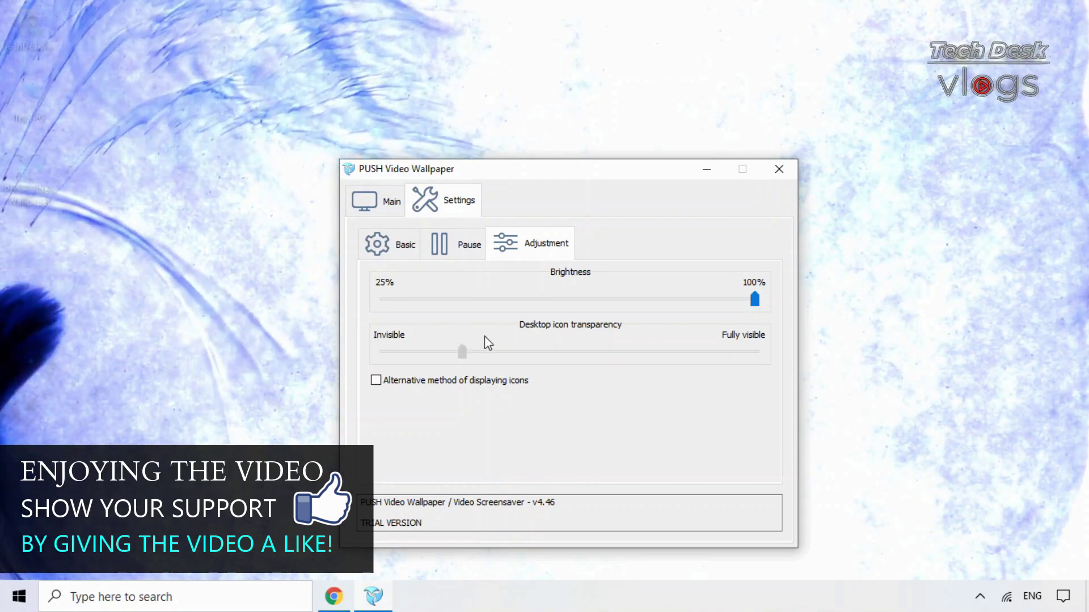
{"action": "left_click_drag", "start_coordinate": [462, 352], "coordinate": [790, 370]}
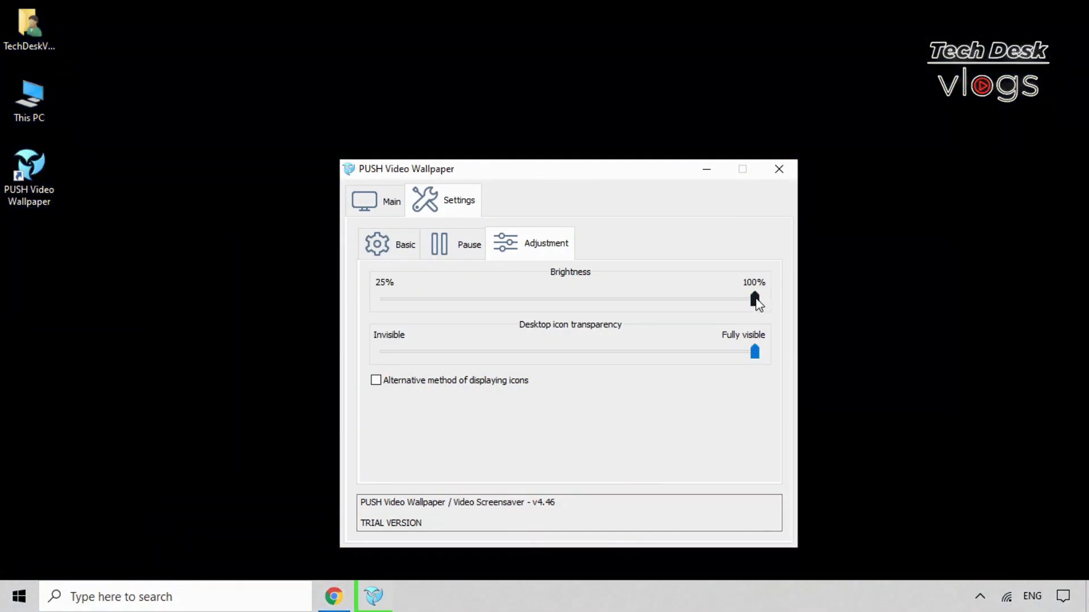
- Dim wallpaper brightness to 25% and restore it to 100%, then try the alternative icon display method
{"action": "left_click_drag", "start_coordinate": [757, 301], "coordinate": [360, 301]}
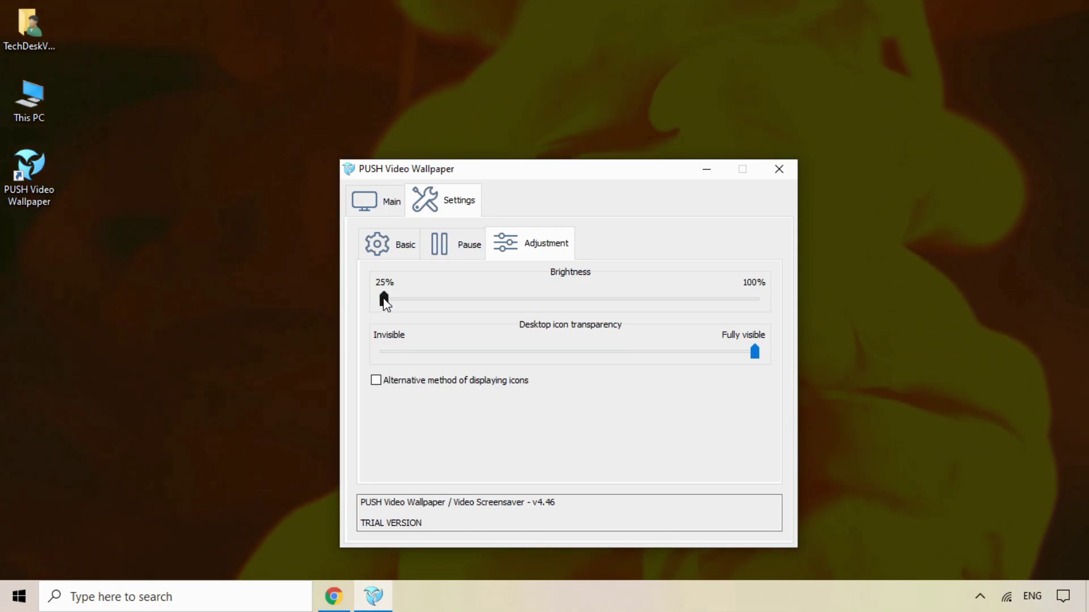
{"action": "left_click_drag", "start_coordinate": [386, 303], "coordinate": [773, 304]}
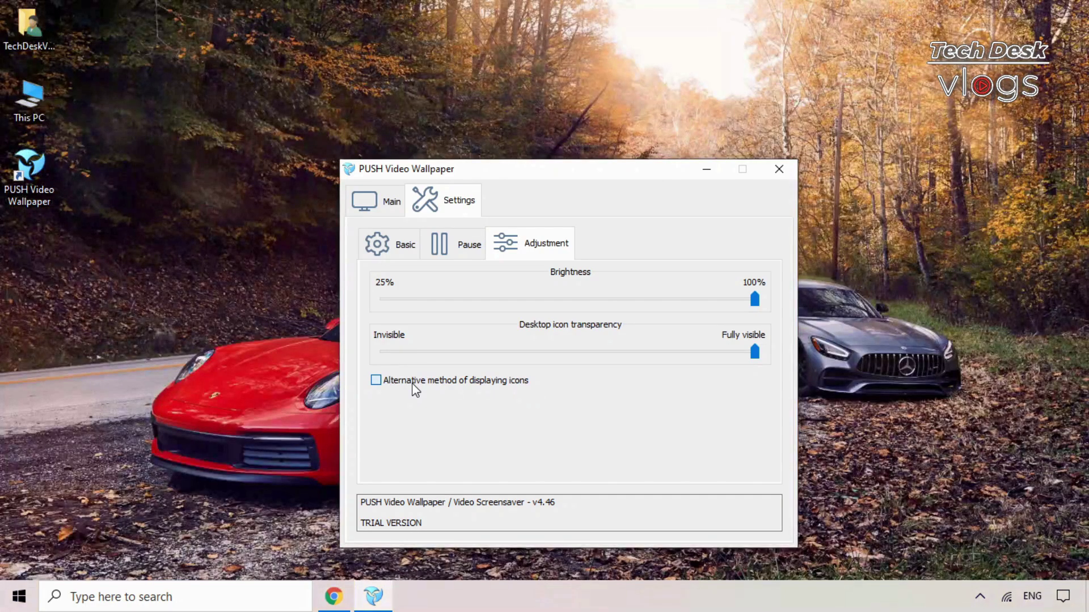
{"action": "left_click", "coordinate": [416, 389]}
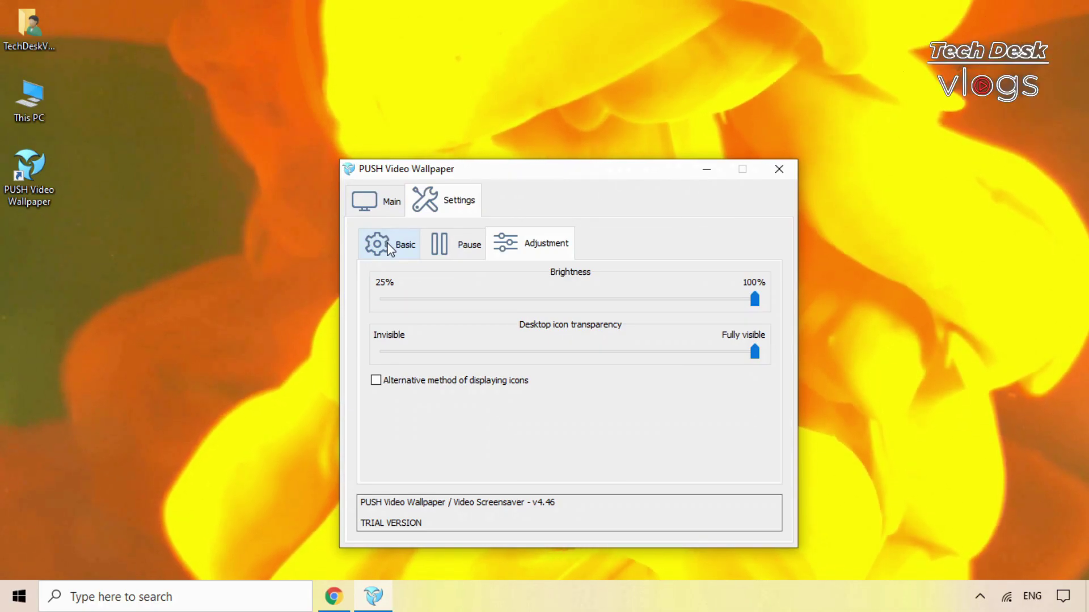
{"action": "left_click", "coordinate": [389, 245]}
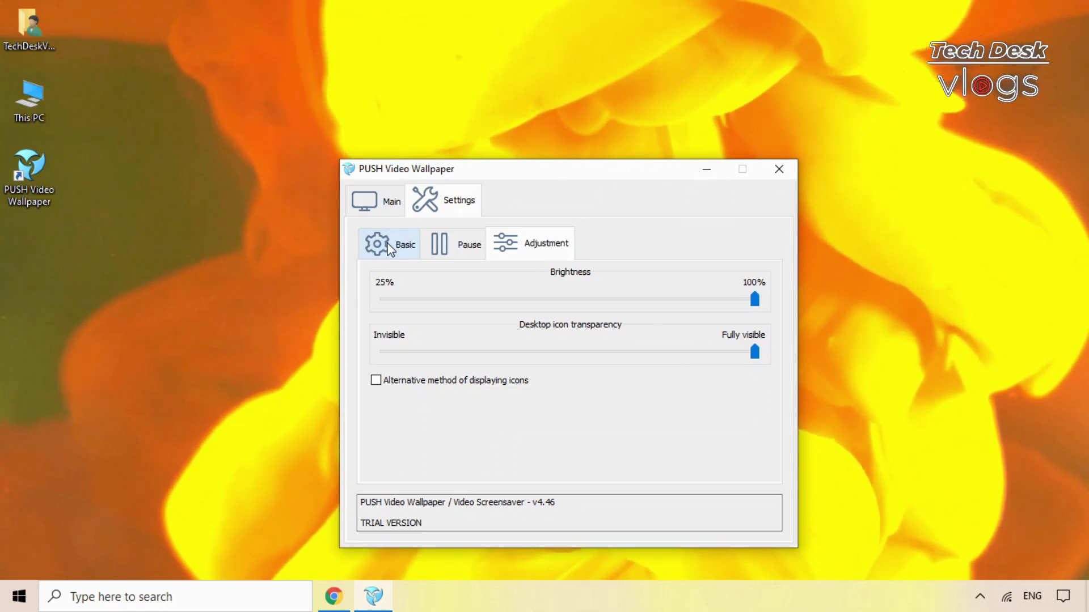
- Return to the DEMO PLAYLIST and remove every sample item, emptying the playlist
{"action": "left_click", "coordinate": [389, 244]}
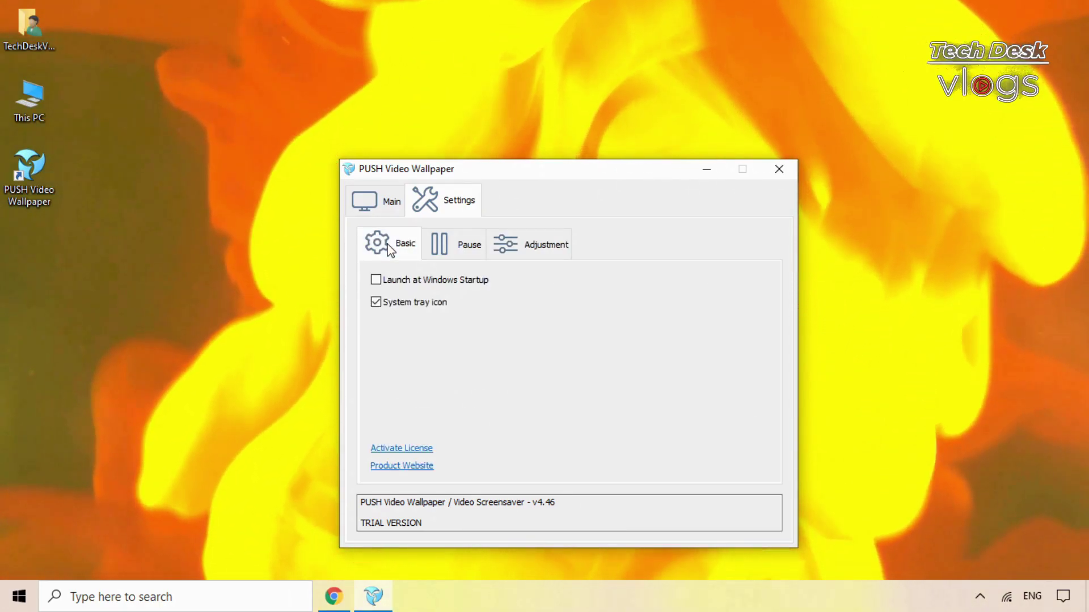
{"action": "left_click", "coordinate": [376, 201]}
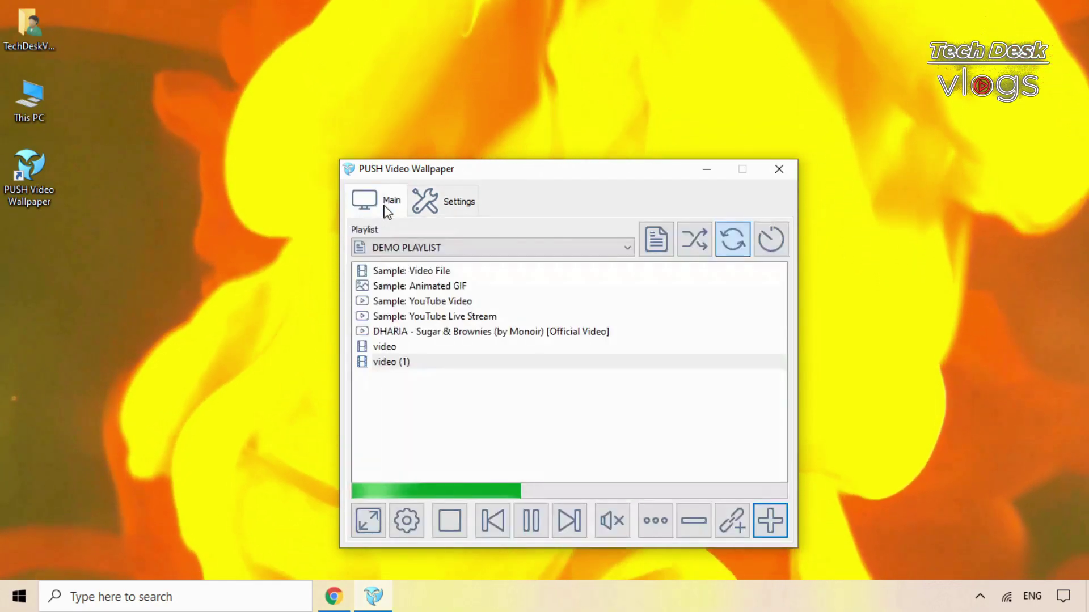
{"action": "left_click", "coordinate": [493, 247]}
{"action": "left_click", "coordinate": [666, 328]}
{"action": "left_click", "coordinate": [693, 520]}
{"action": "left_click", "coordinate": [693, 520]}
{"action": "left_click", "coordinate": [693, 520]}
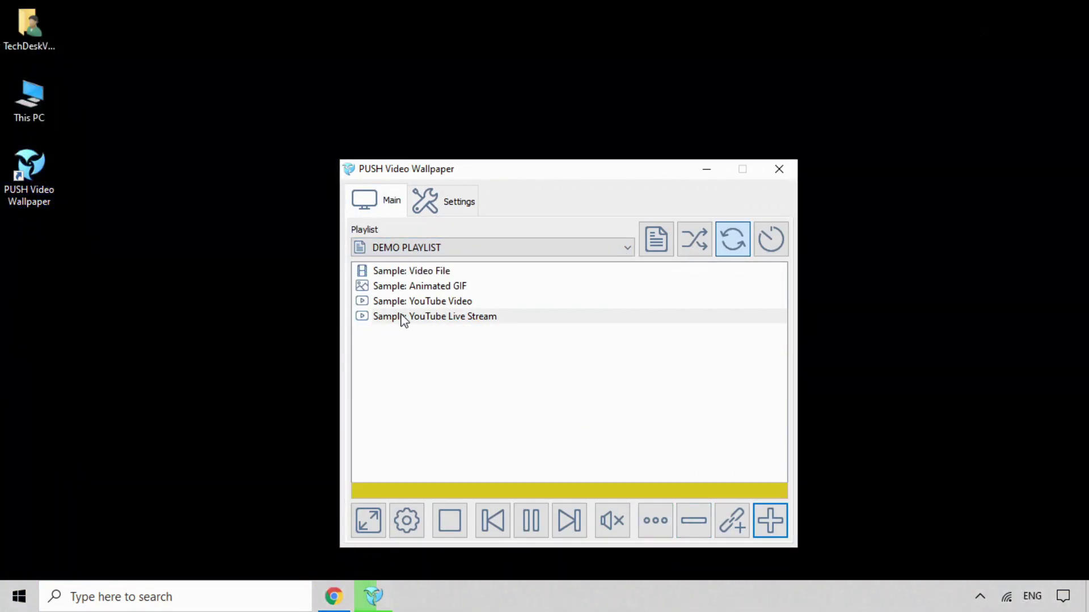
{"action": "left_click", "coordinate": [693, 520]}
{"action": "left_click", "coordinate": [693, 520]}
{"action": "left_click", "coordinate": [693, 520]}
{"action": "left_click", "coordinate": [694, 521]}
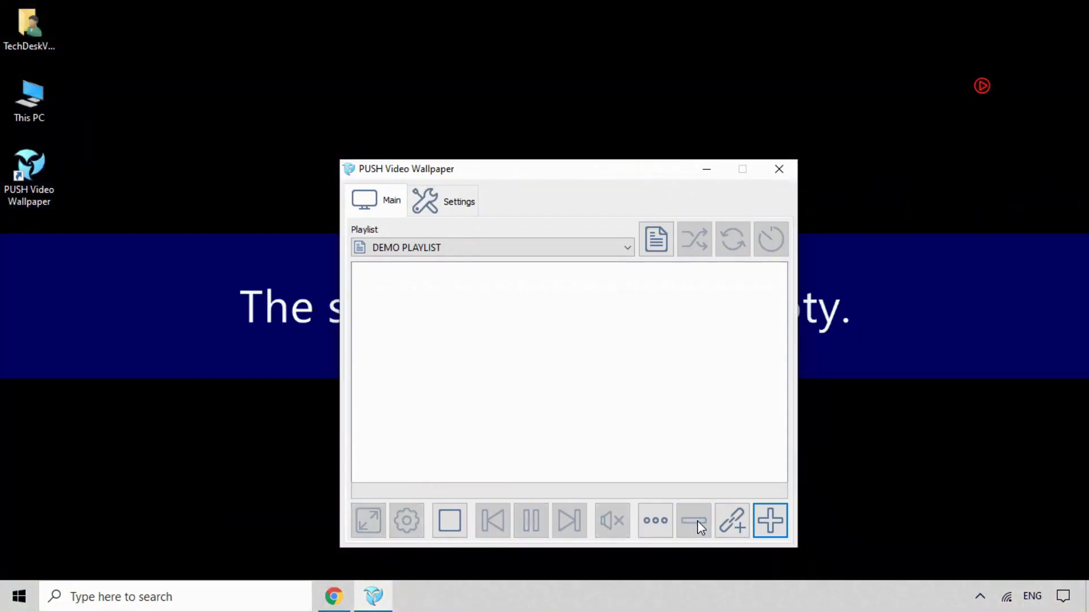
- Add production ID 3765220, Pexels Videos 1826904 and Pexels Videos 2317858 to the playlist, then bring Chrome back
{"action": "left_click", "coordinate": [769, 522]}
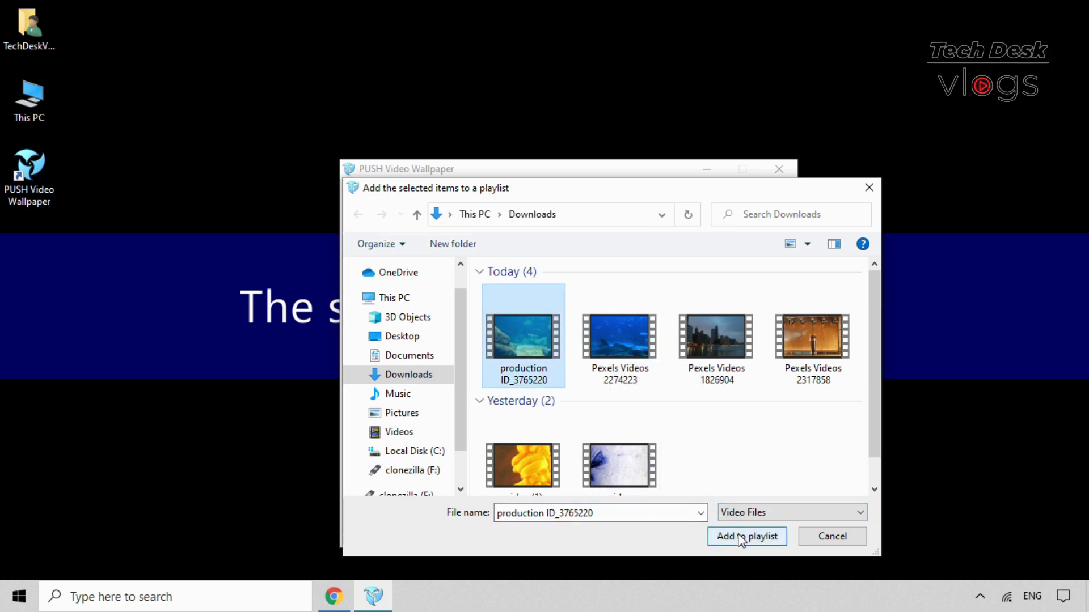
{"action": "left_click", "coordinate": [741, 539]}
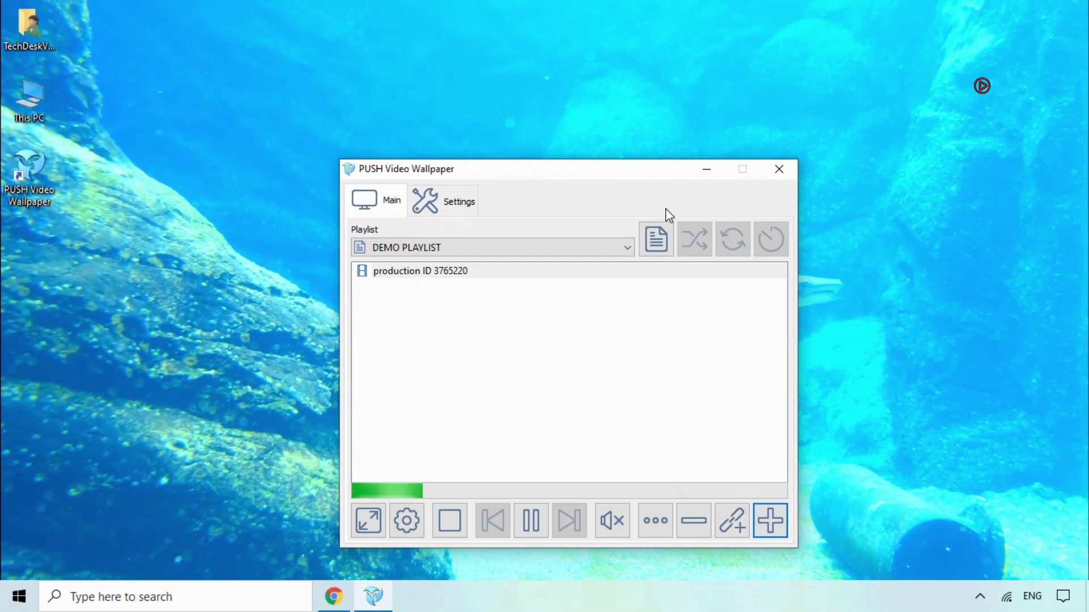
{"action": "left_click", "coordinate": [769, 521]}
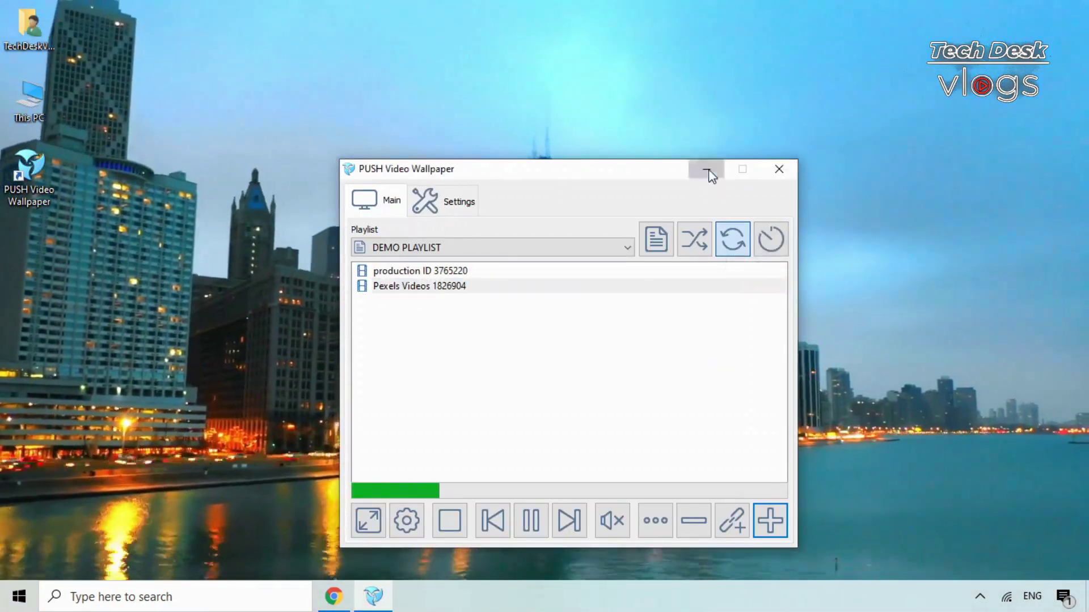
{"action": "left_click", "coordinate": [706, 169]}
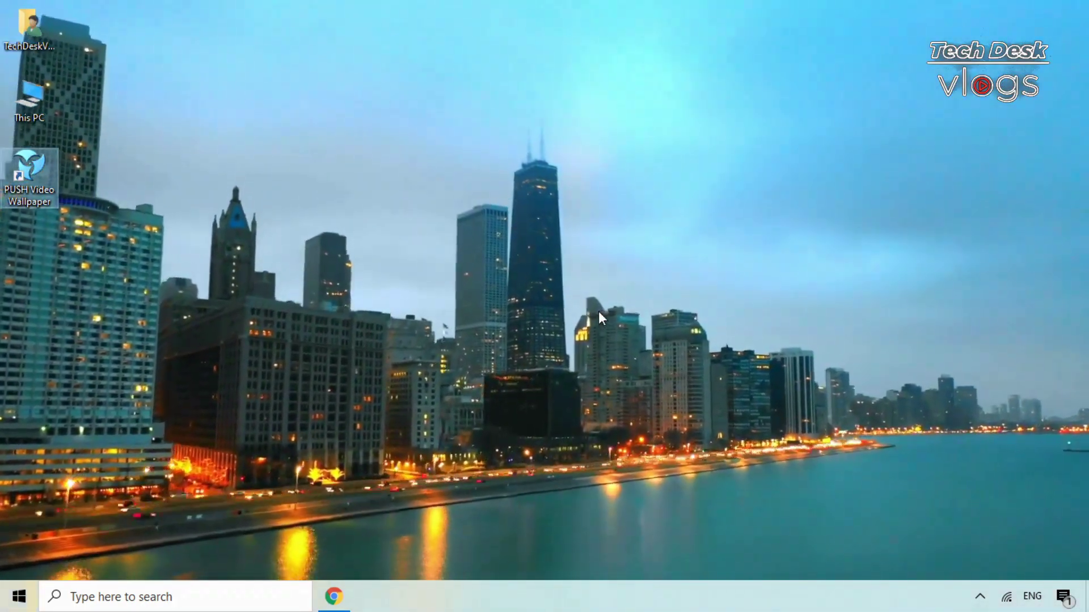
{"action": "left_click", "coordinate": [797, 354]}
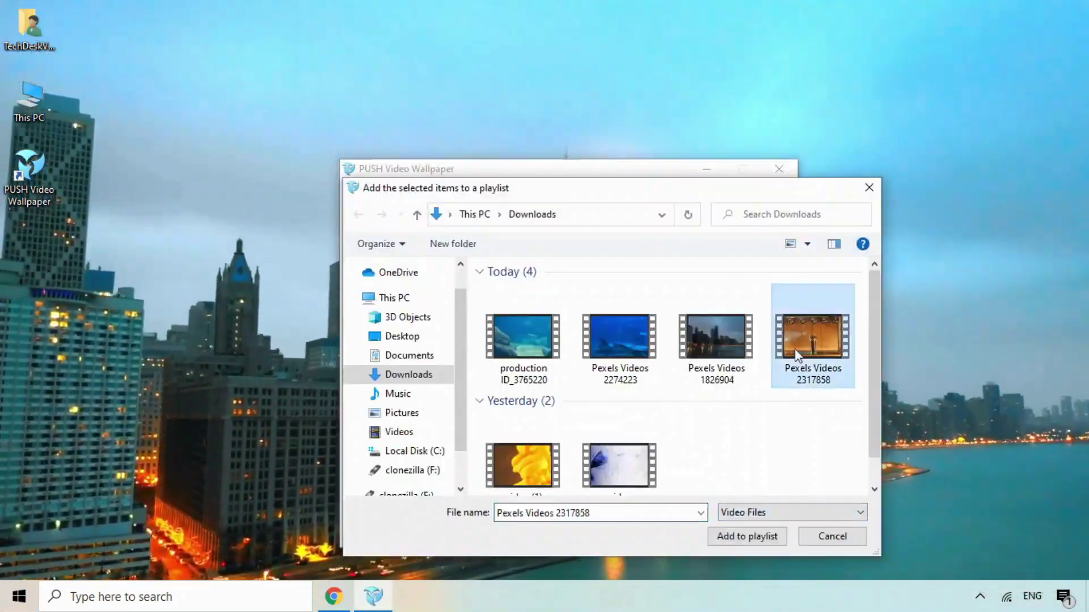
{"action": "double_click", "coordinate": [796, 355]}
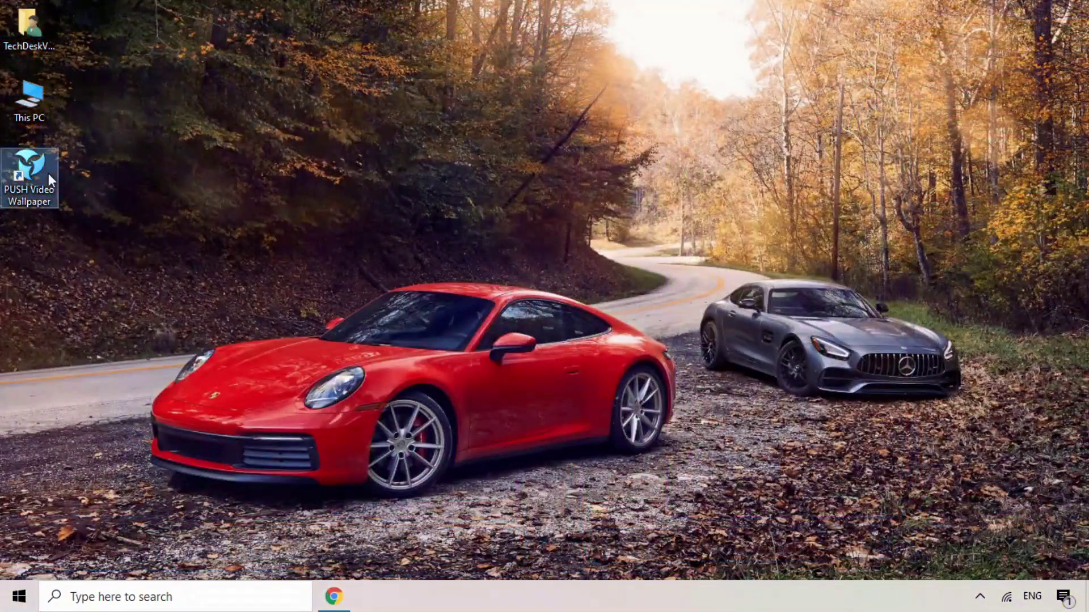
{"action": "double_click", "coordinate": [40, 173]}
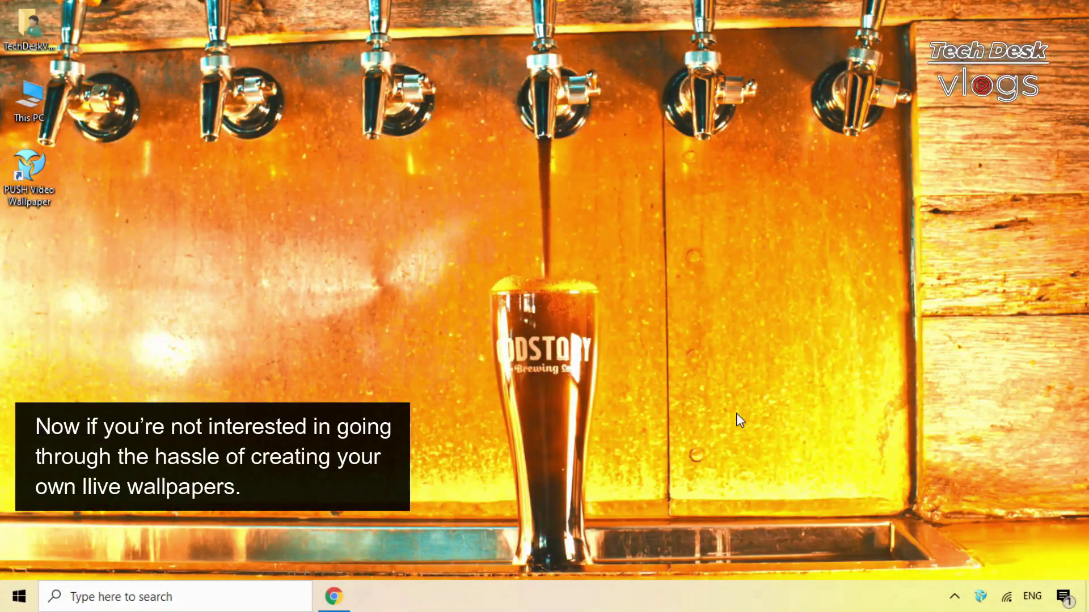
{"action": "left_click", "coordinate": [348, 596]}
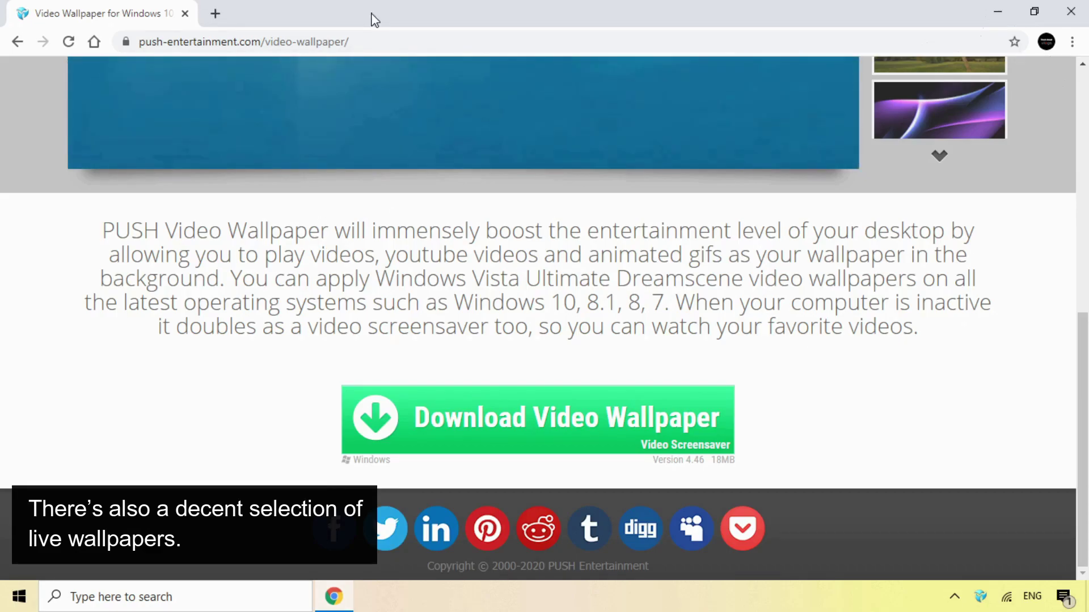
- Download the Watery Desktop 3D installer from the site's Live Wallpapers downloads page
{"action": "scroll", "coordinate": [365, 182], "scroll_direction": "up", "scroll_amount": 8}
{"action": "scroll", "coordinate": [364, 179], "scroll_direction": "up", "scroll_amount": 1}
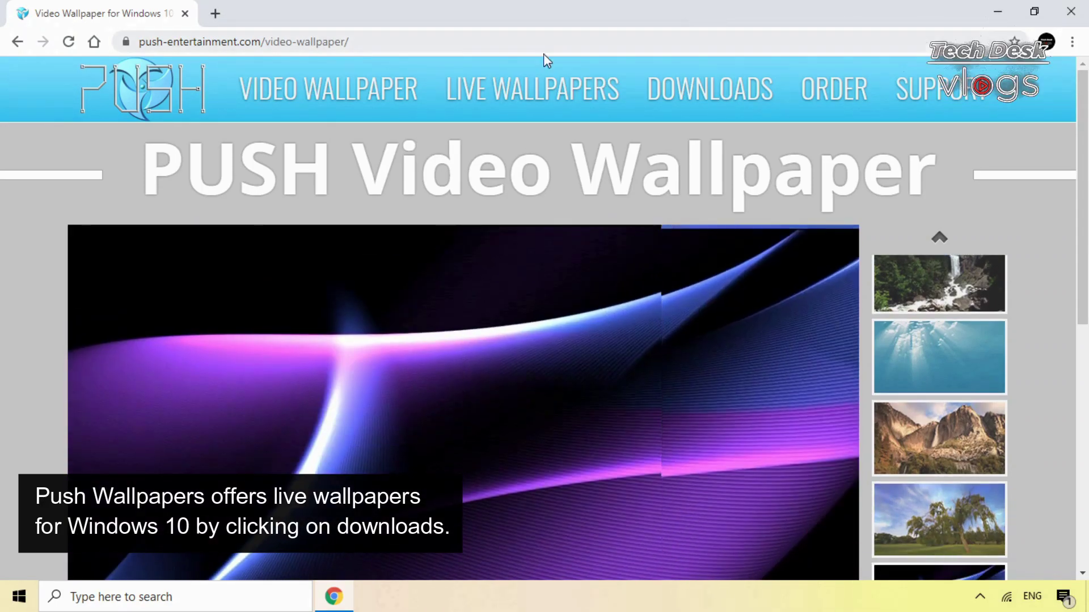
{"action": "left_click", "coordinate": [531, 97]}
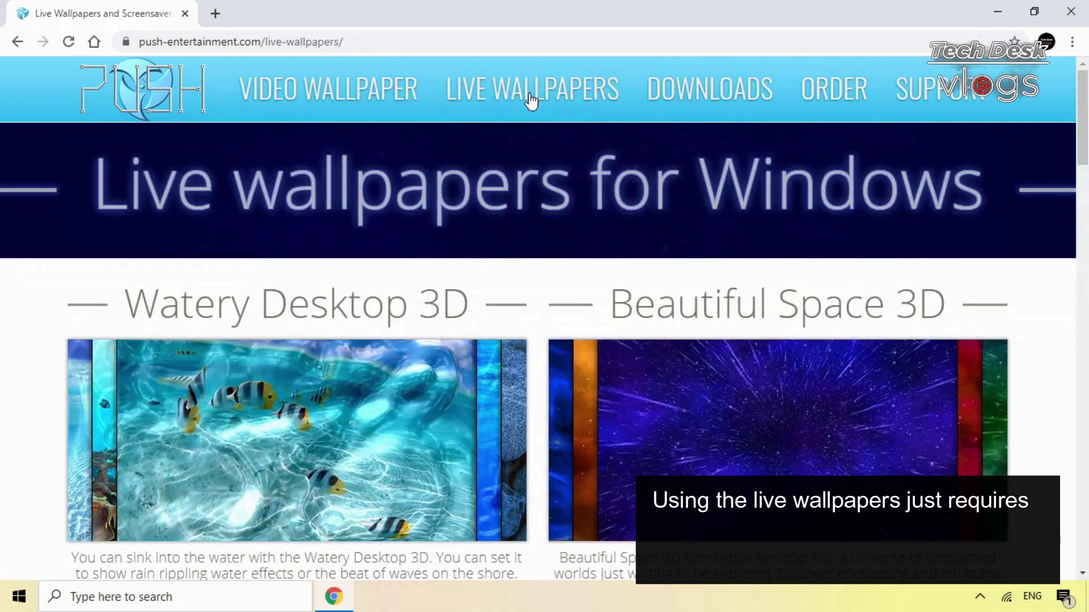
{"action": "left_click", "coordinate": [692, 98]}
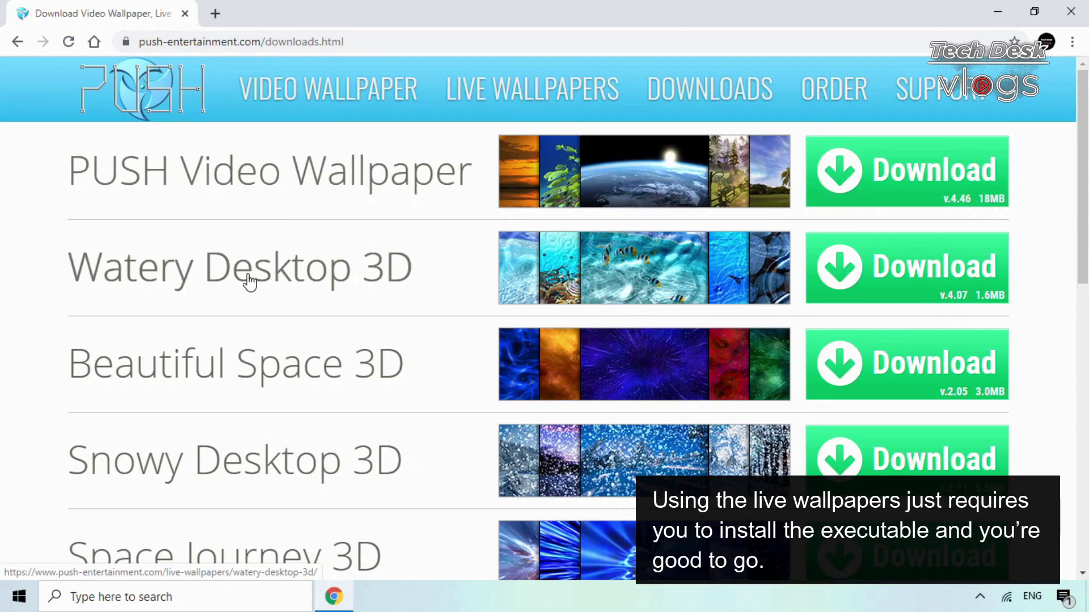
{"action": "left_click", "coordinate": [854, 292]}
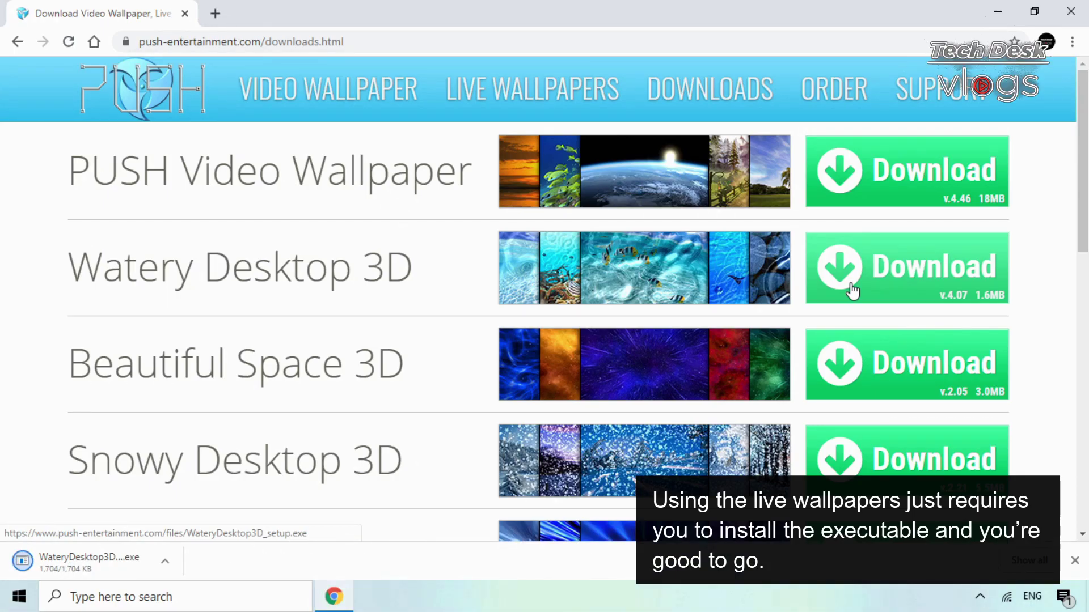
- Install Watery Desktop 3D without setting it as the screensaver, then minimise Chrome
{"action": "left_click", "coordinate": [85, 562]}
{"action": "left_click", "coordinate": [607, 318]}
{"action": "left_click", "coordinate": [482, 411]}
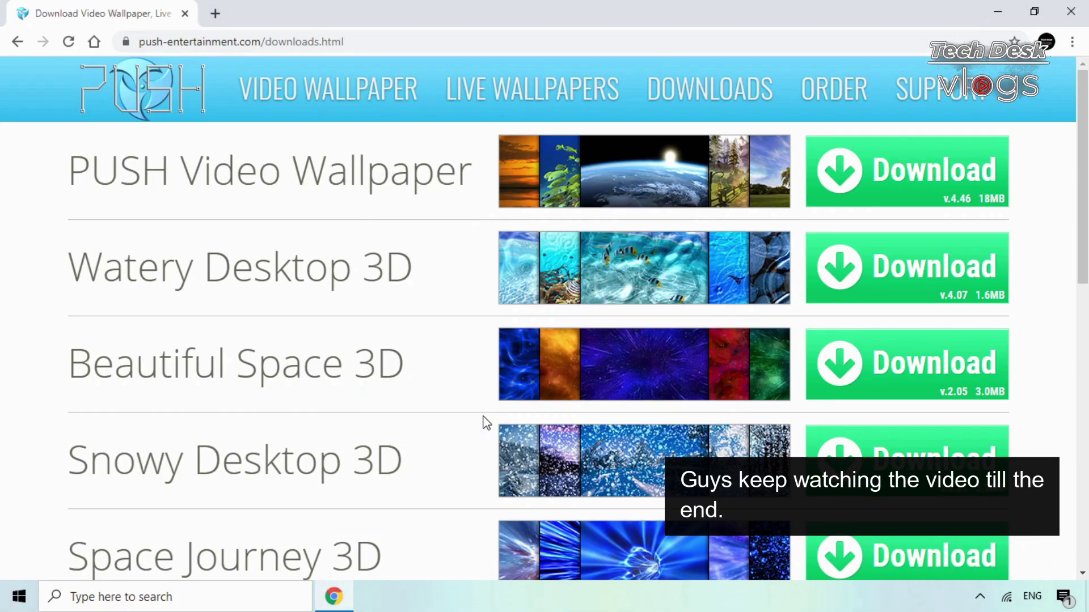
{"action": "left_click", "coordinate": [647, 428]}
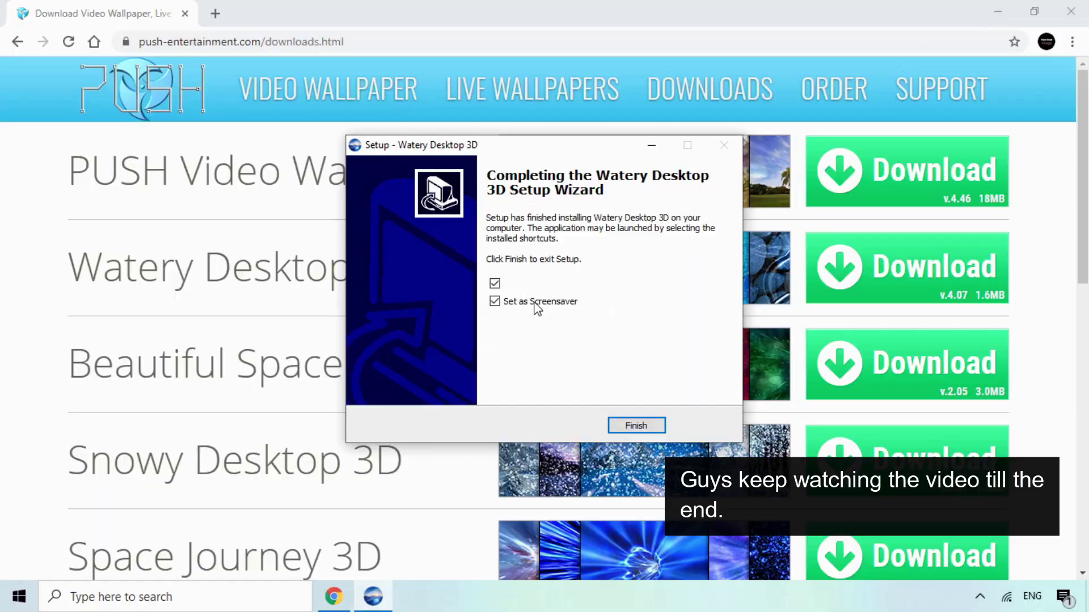
{"action": "left_click", "coordinate": [498, 301]}
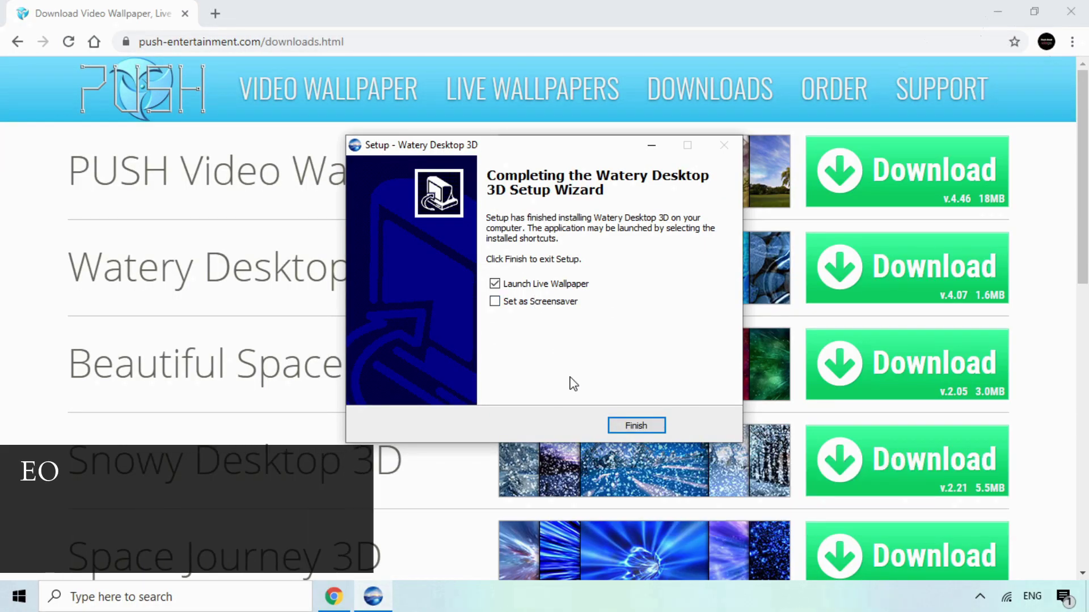
{"action": "left_click", "coordinate": [630, 427]}
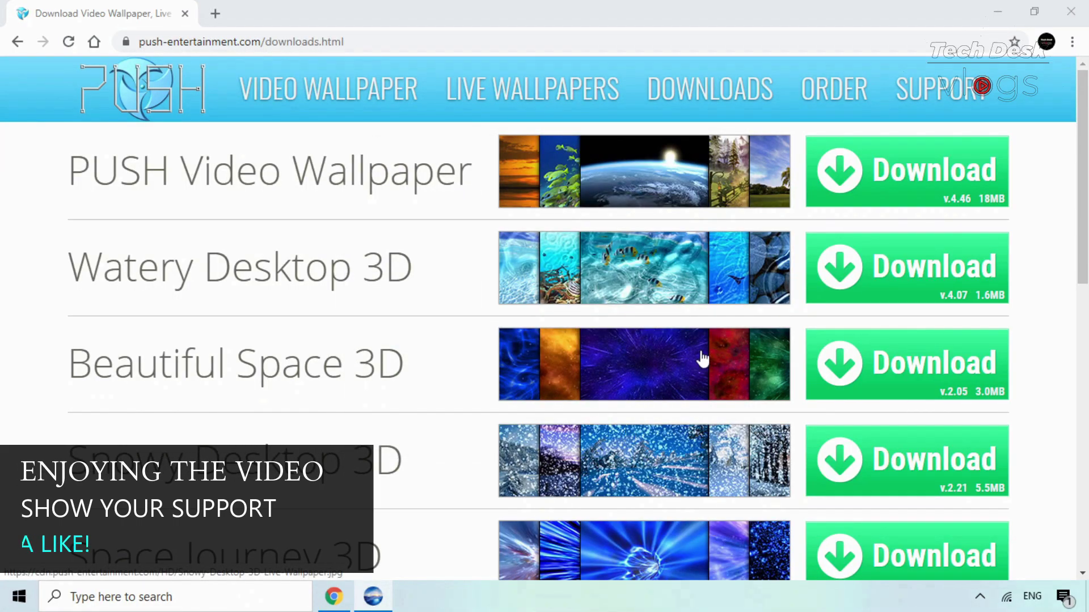
{"action": "left_click", "coordinate": [997, 12]}
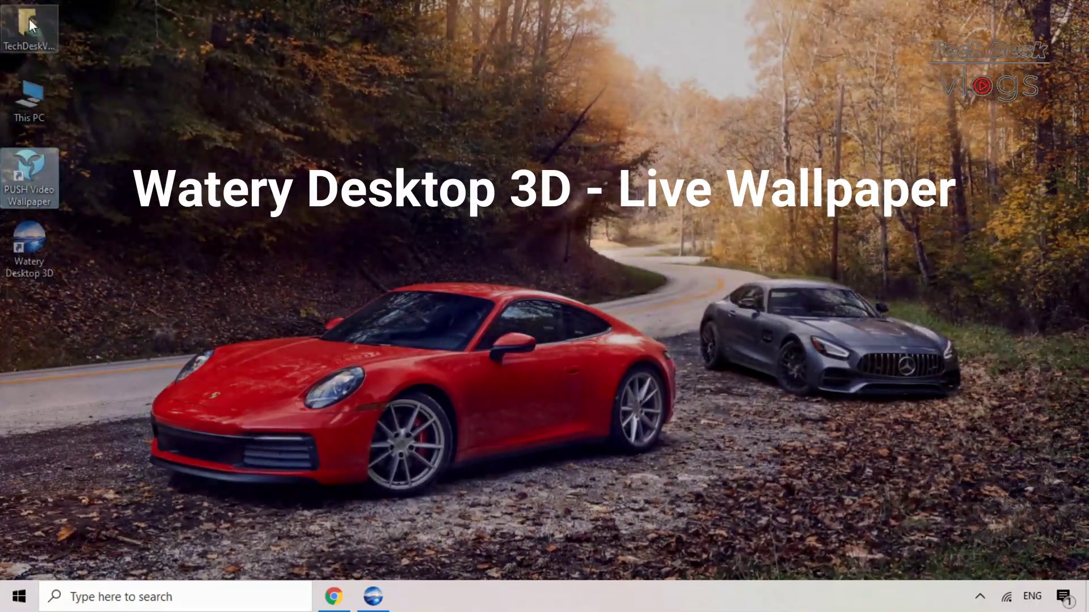
- Open Watery Desktop 3D settings and keep effects changing every 20 seconds after trying 10
{"action": "double_click", "coordinate": [22, 252]}
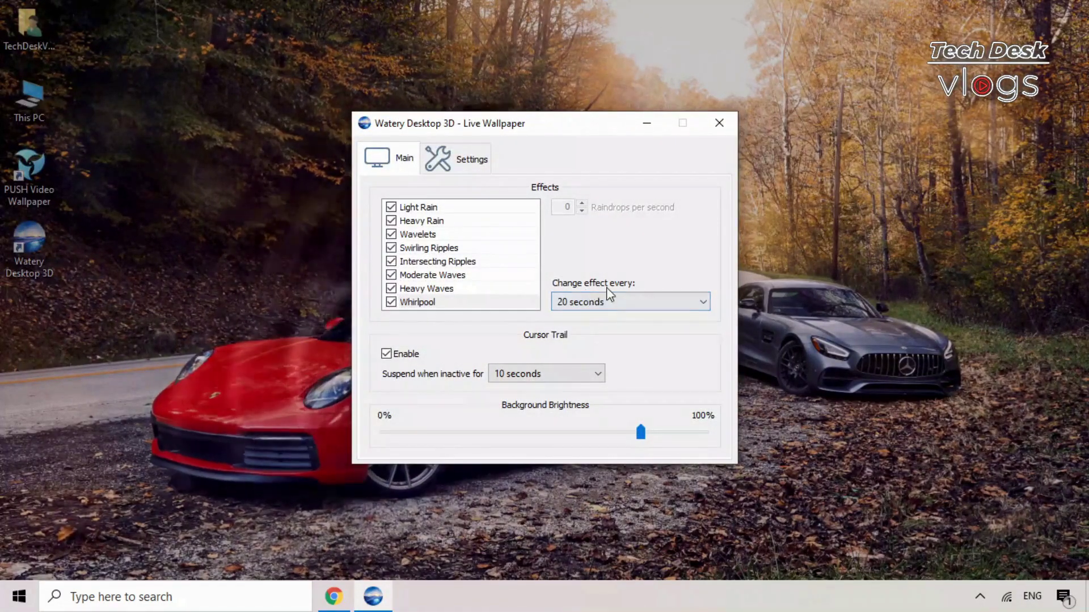
{"action": "left_click", "coordinate": [613, 302]}
{"action": "left_click", "coordinate": [611, 319]}
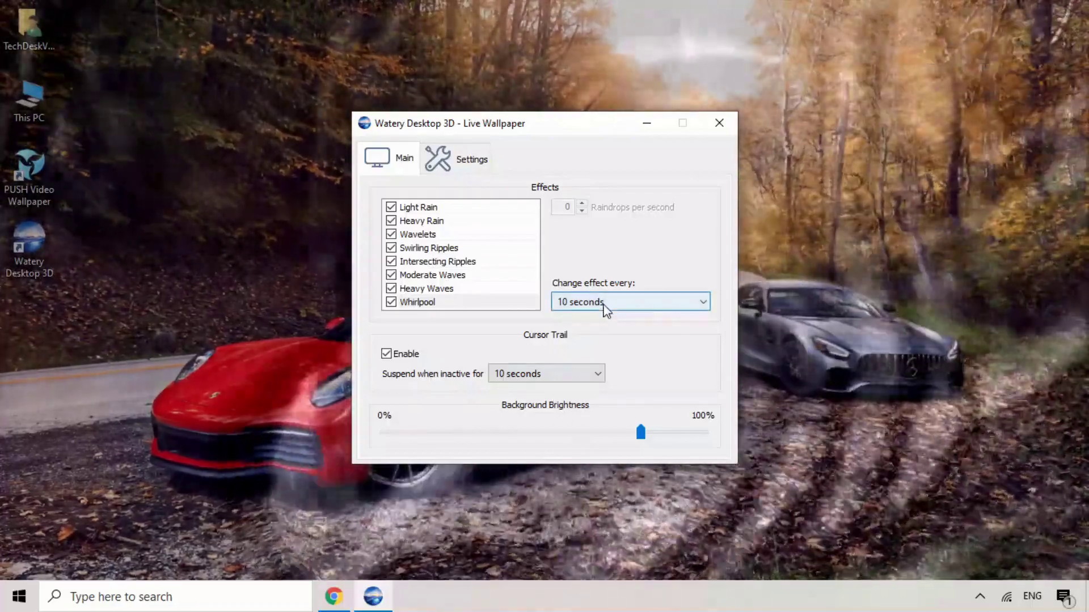
{"action": "left_click", "coordinate": [604, 306]}
{"action": "left_click", "coordinate": [600, 330]}
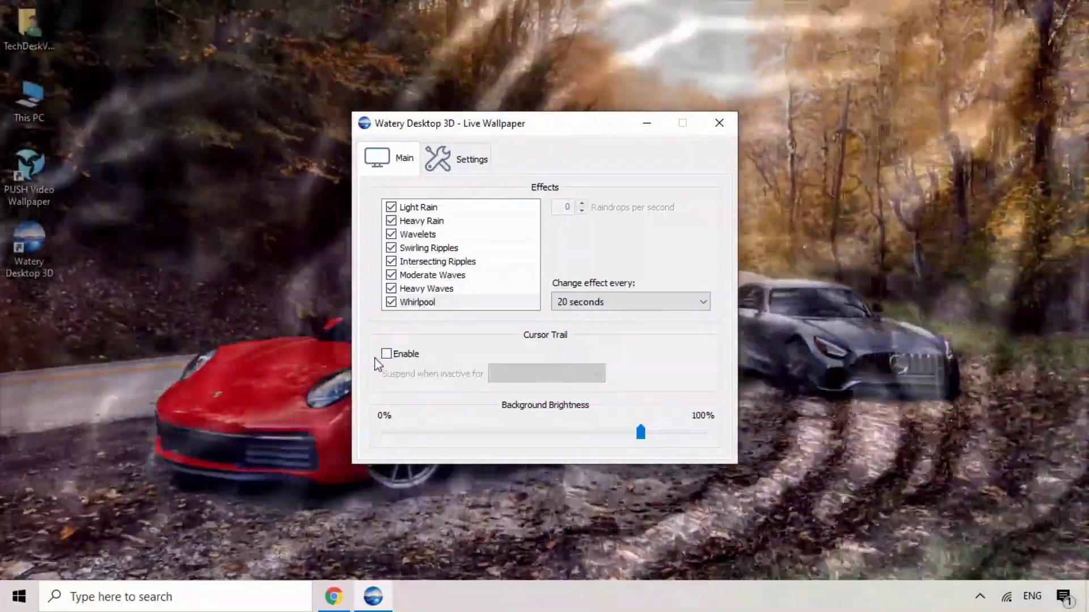
- Enable the cursor trail, set background brightness to 0%, and switch all eight water effects on
{"action": "left_click", "coordinate": [385, 354]}
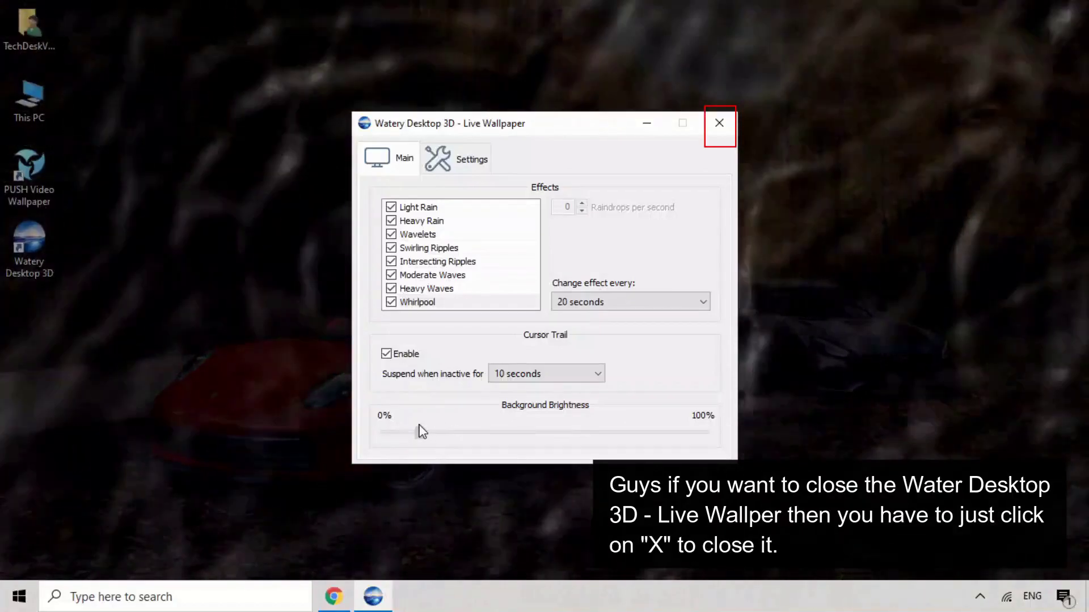
{"action": "left_click_drag", "start_coordinate": [421, 431], "coordinate": [383, 431]}
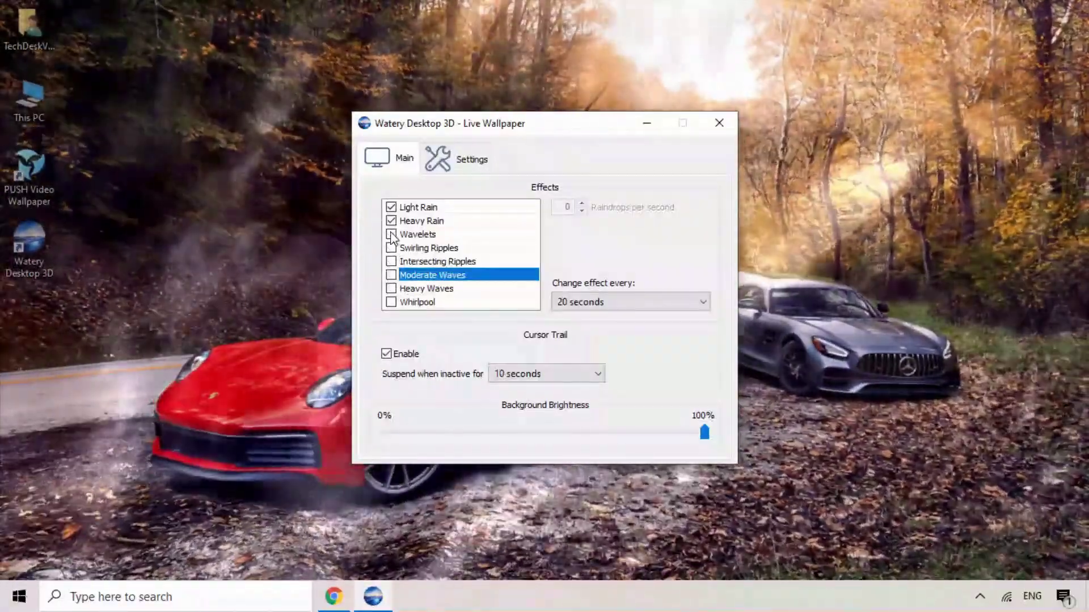
{"action": "left_click", "coordinate": [392, 234]}
{"action": "left_click", "coordinate": [391, 221]}
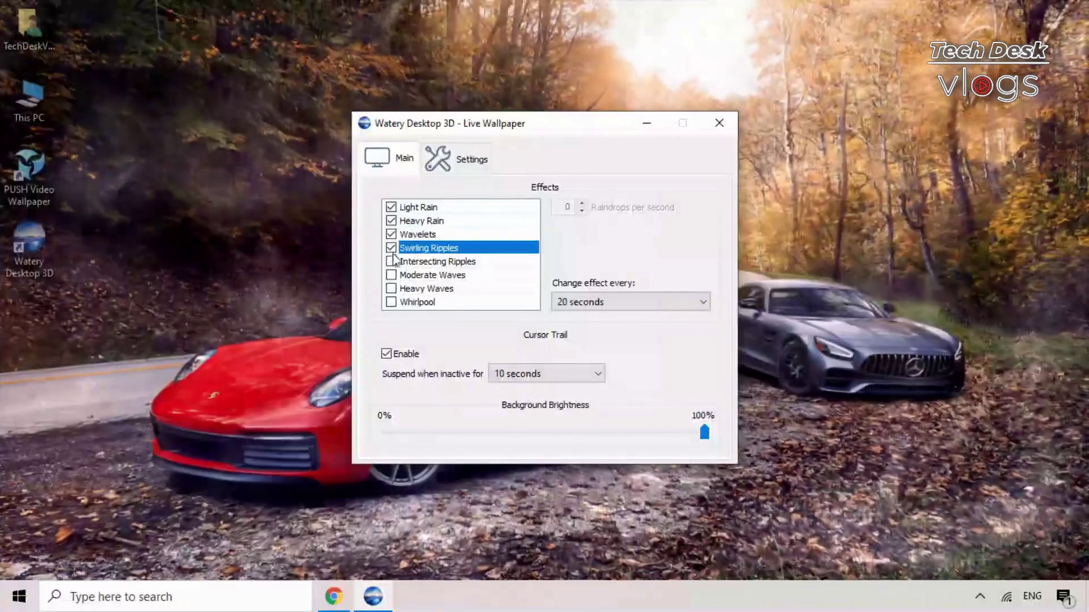
{"action": "left_click", "coordinate": [391, 262]}
{"action": "left_click", "coordinate": [392, 275]}
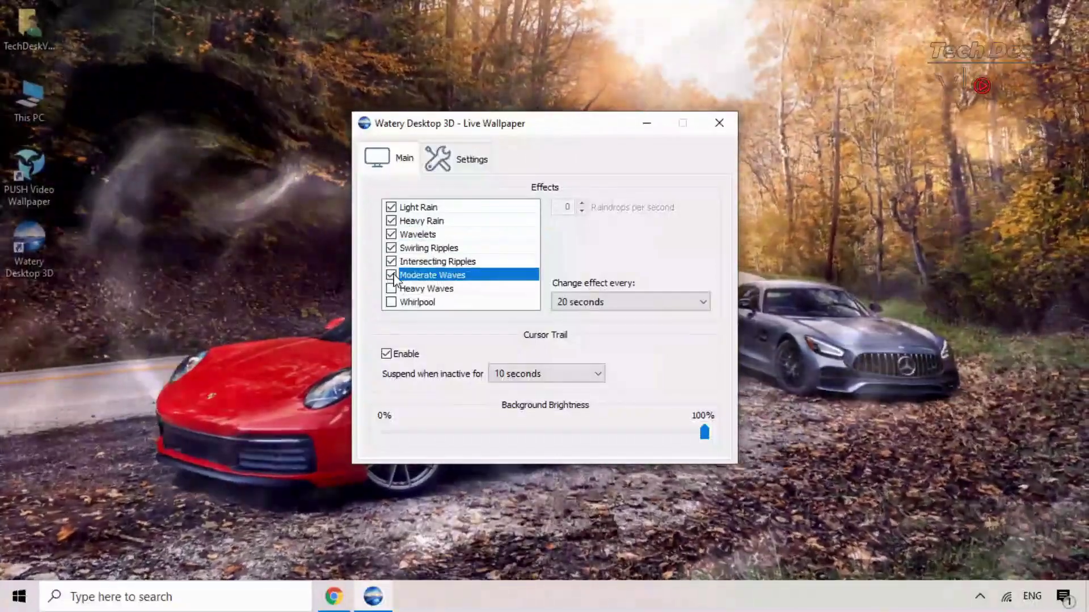
{"action": "left_click", "coordinate": [392, 289]}
{"action": "left_click", "coordinate": [391, 302]}
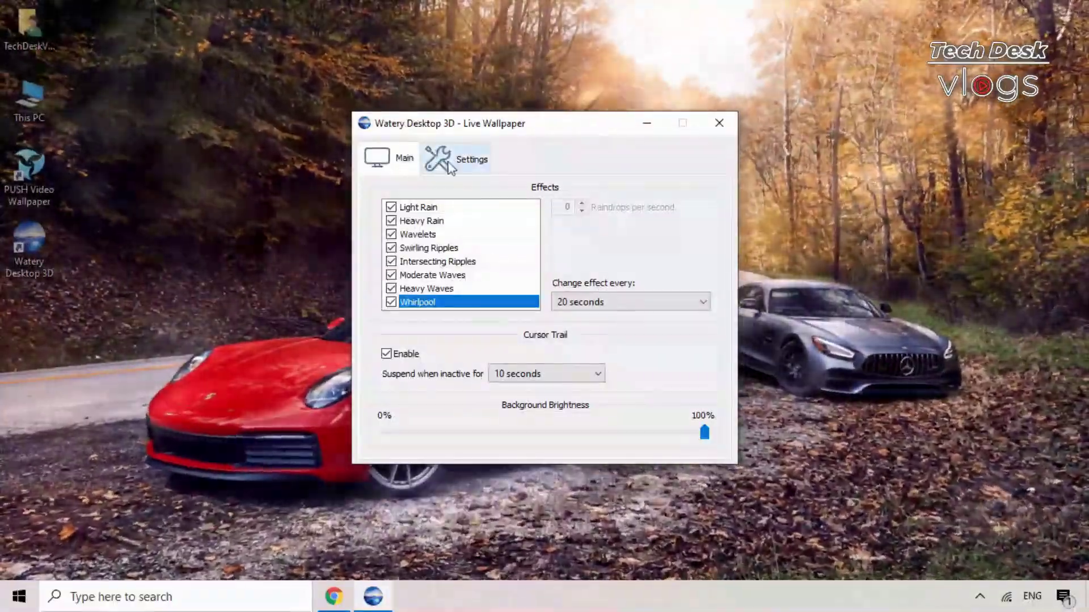
- Turn on the system tray icon, make desktop icons about half transparent, and close the window
{"action": "left_click", "coordinate": [451, 158]}
{"action": "left_click", "coordinate": [388, 262]}
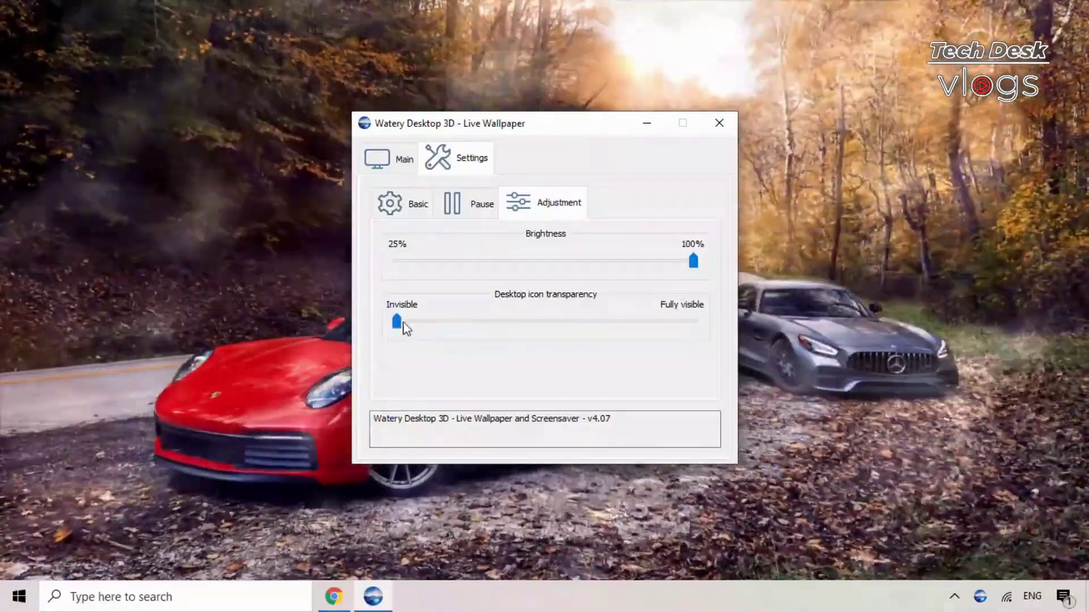
{"action": "left_click_drag", "start_coordinate": [396, 322], "coordinate": [573, 322]}
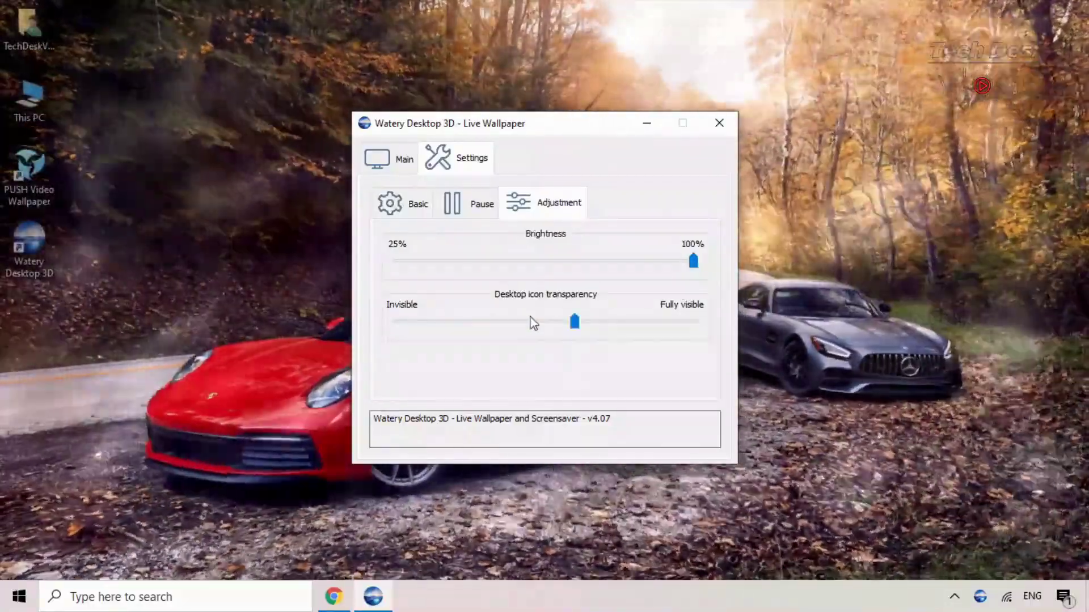
{"action": "left_click", "coordinate": [719, 123]}
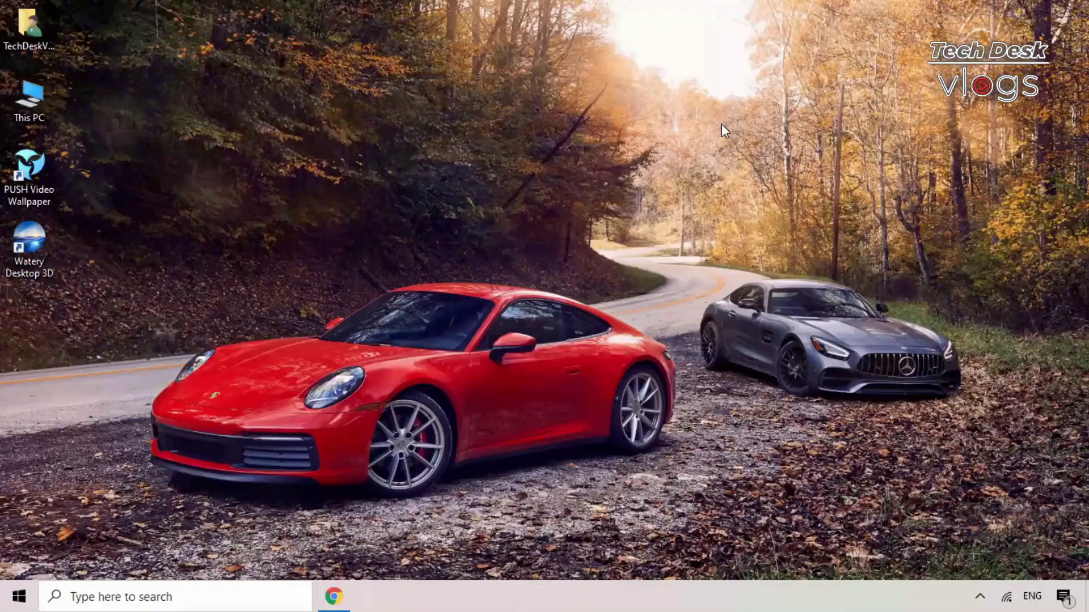
- Download and install Desktop Flag 3D from the PUSH downloads page, then minimize Chrome
{"action": "left_click", "coordinate": [337, 597]}
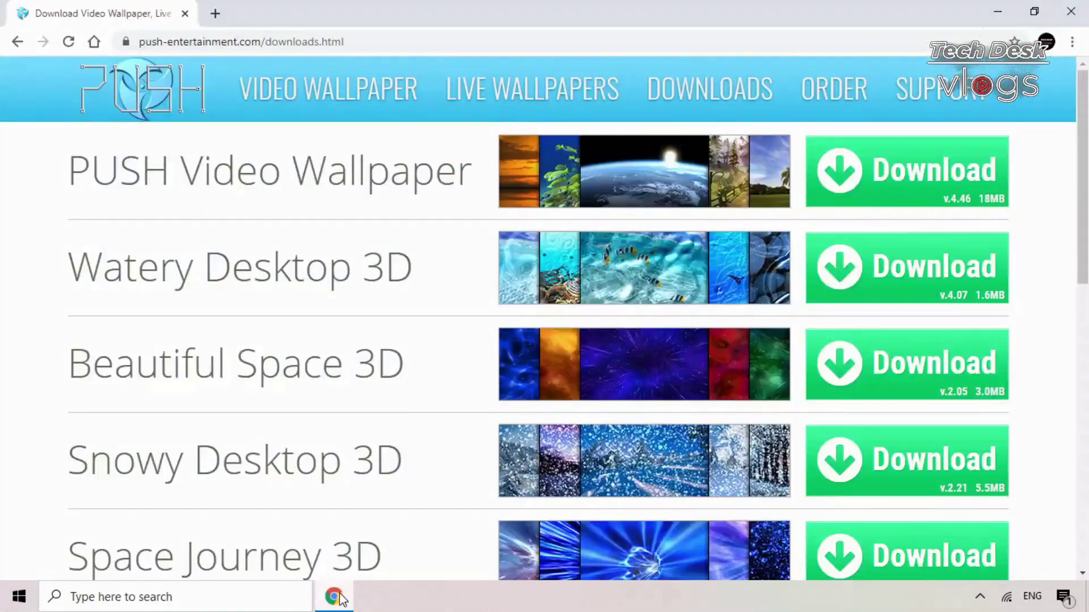
{"action": "scroll", "coordinate": [446, 427], "scroll_direction": "down", "scroll_amount": 8}
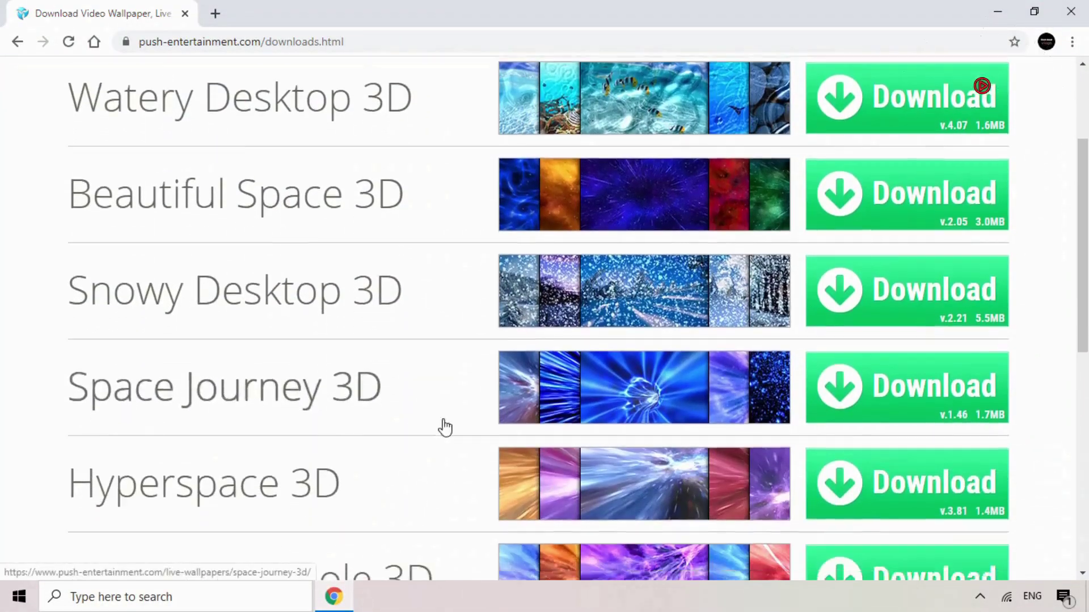
{"action": "scroll", "coordinate": [445, 427], "scroll_direction": "down", "scroll_amount": 2}
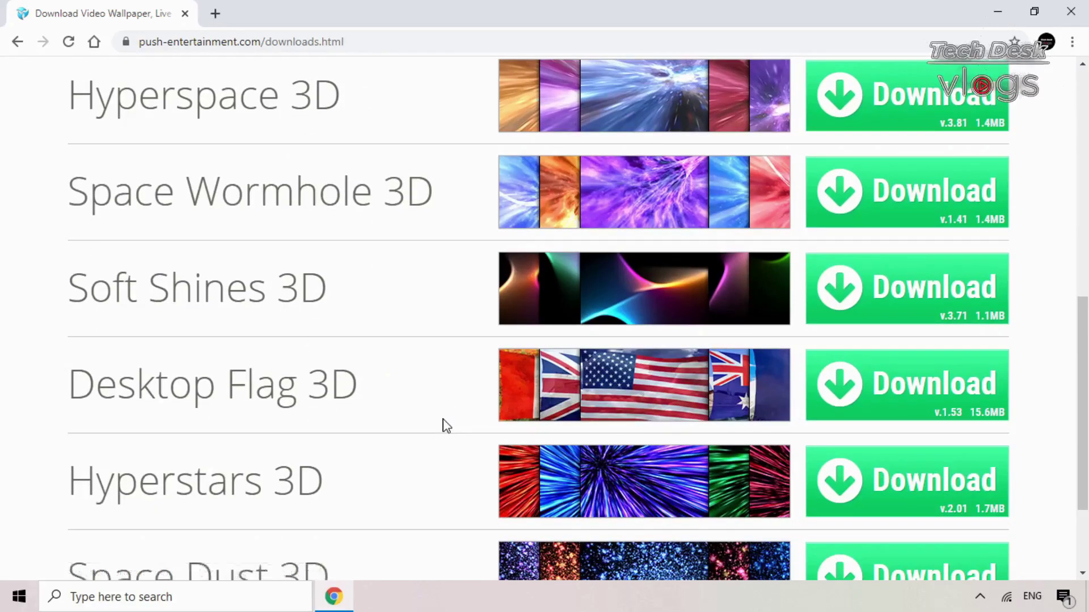
{"action": "scroll", "coordinate": [870, 425], "scroll_direction": "down", "scroll_amount": 3}
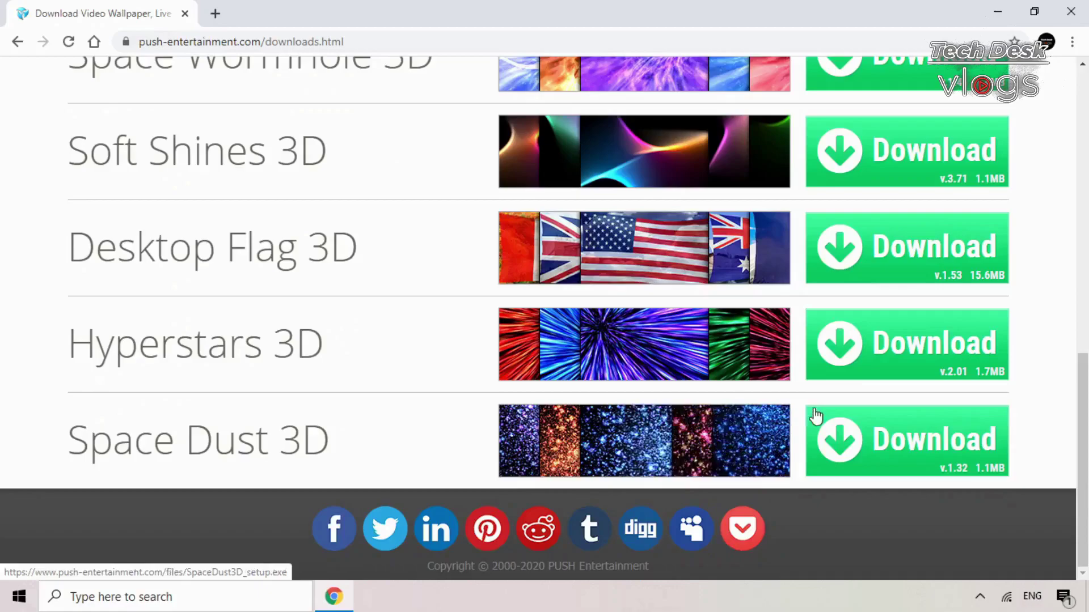
{"action": "left_click", "coordinate": [911, 253]}
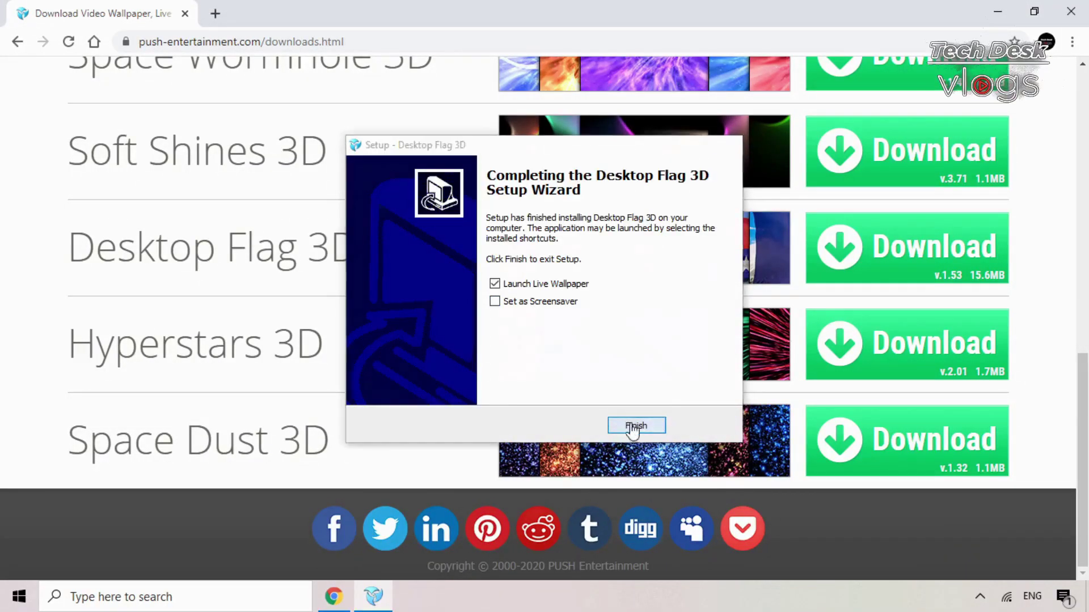
{"action": "left_click", "coordinate": [634, 426]}
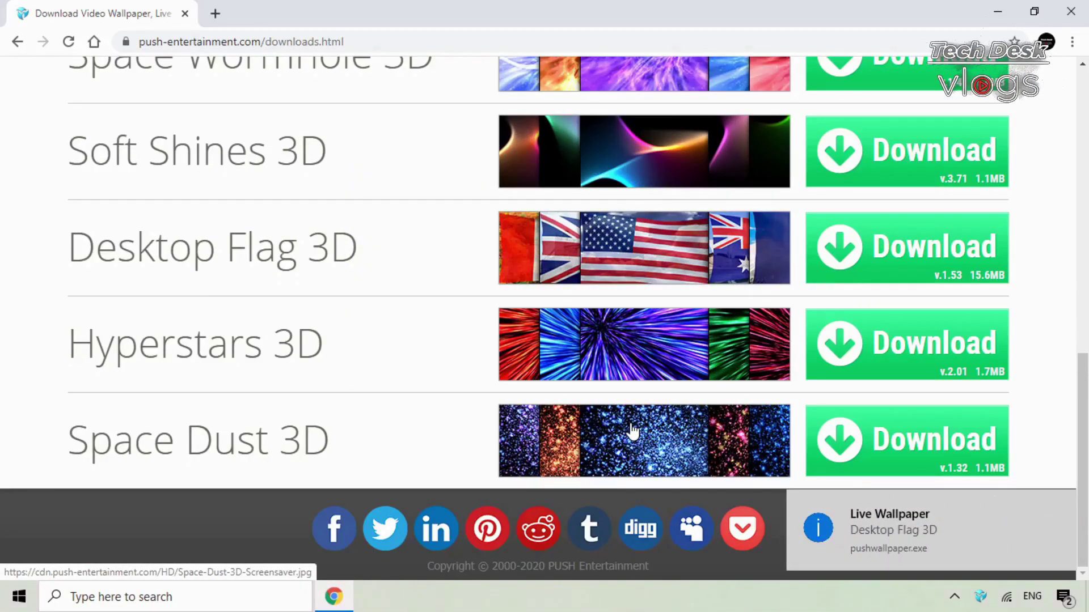
{"action": "left_click", "coordinate": [996, 17]}
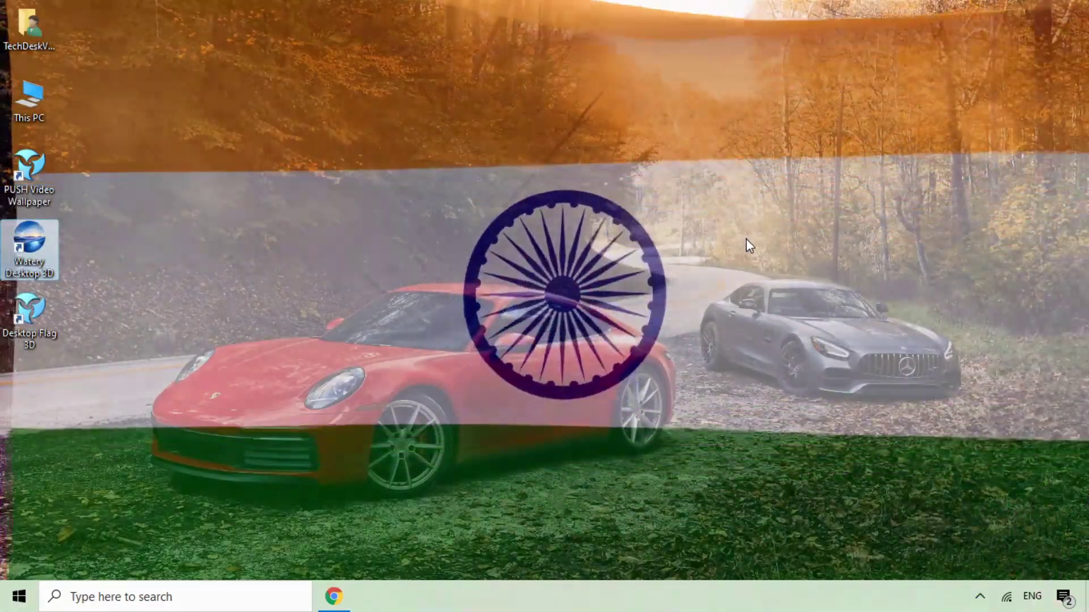
- Open Desktop Flag 3D settings, adjust flag transparency, and preview the Winter, Summer, Spring and Clouds backgrounds
{"action": "left_click", "coordinate": [29, 317]}
{"action": "double_click", "coordinate": [41, 316]}
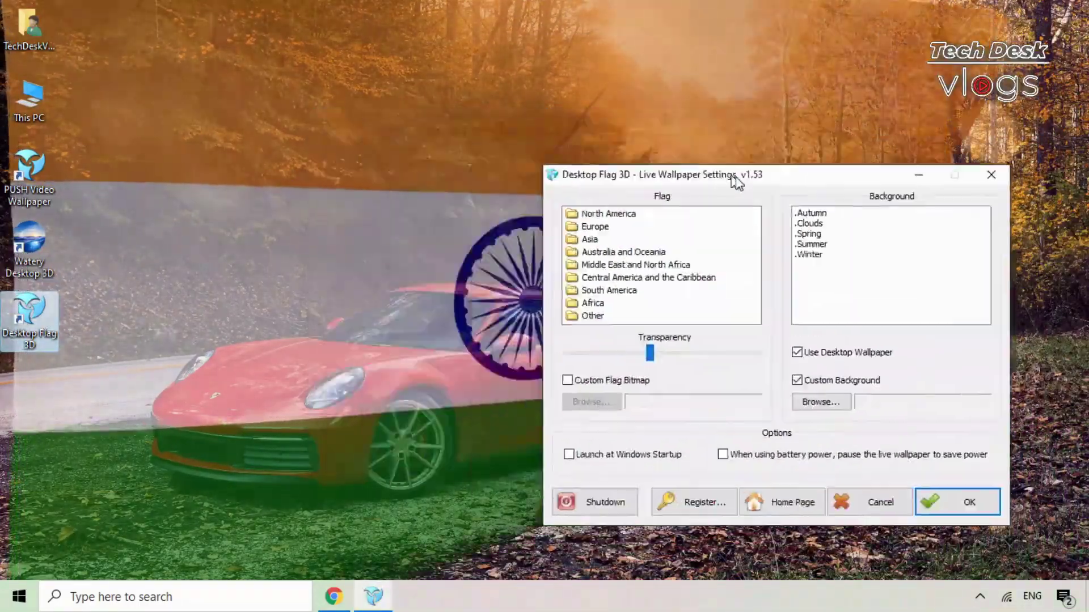
{"action": "left_click_drag", "start_coordinate": [736, 181], "coordinate": [831, 218]}
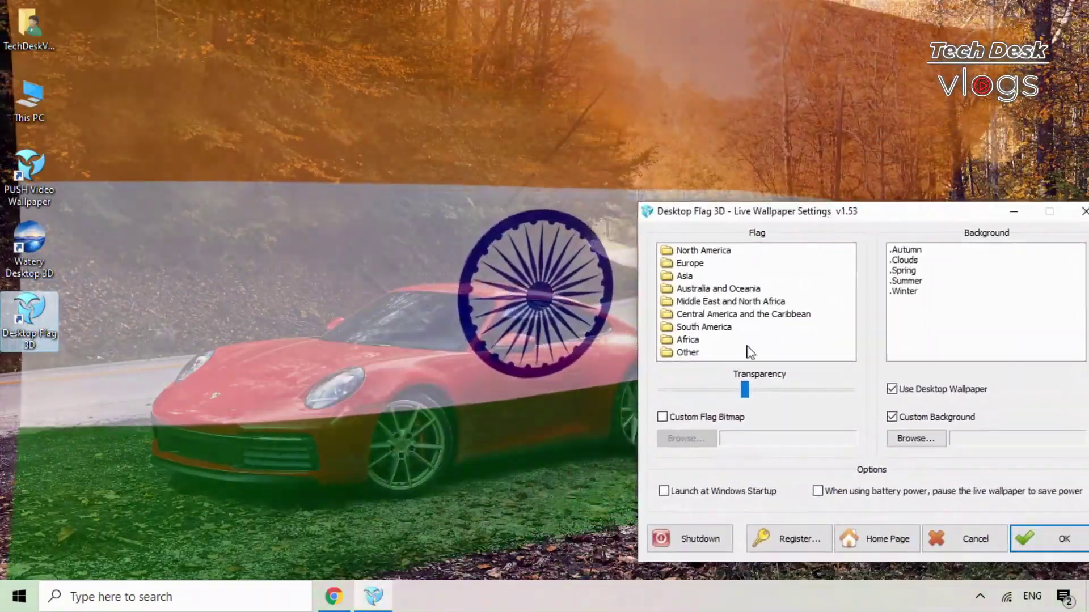
{"action": "left_click_drag", "start_coordinate": [744, 390], "coordinate": [767, 402]}
{"action": "left_click", "coordinate": [904, 291]}
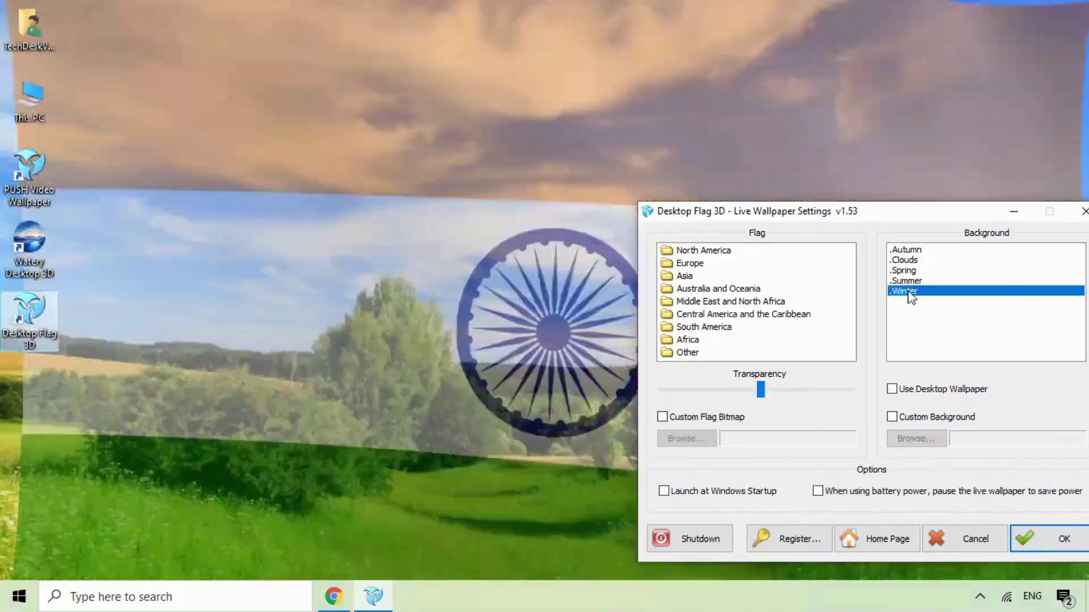
{"action": "left_click", "coordinate": [907, 280]}
{"action": "left_click", "coordinate": [911, 271]}
{"action": "left_click", "coordinate": [905, 260]}
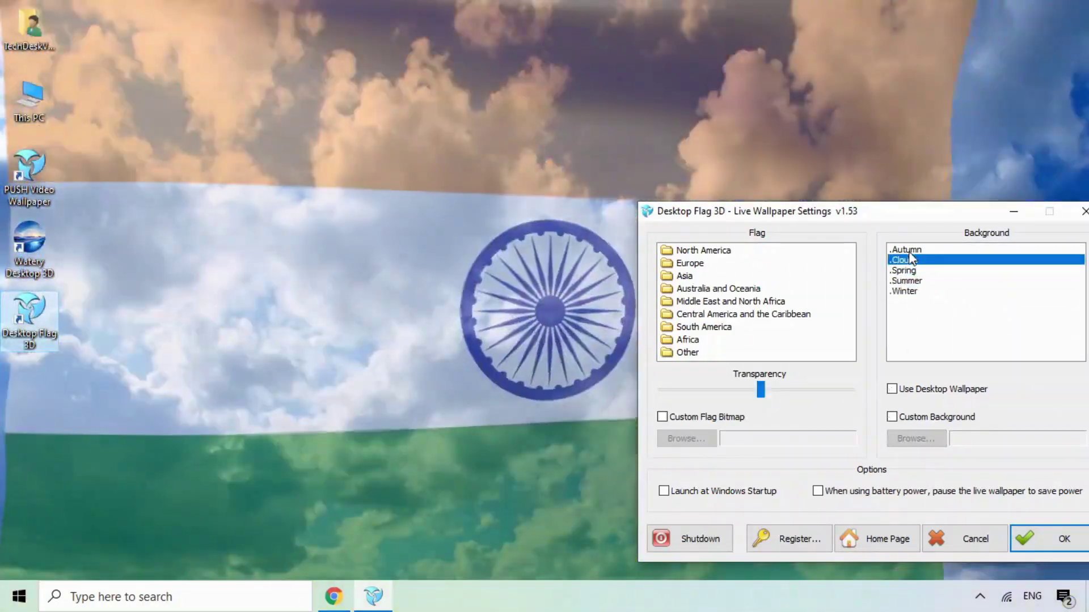
- Keep the desktop wallpaper as background, choose the USA flag under North America, and apply
{"action": "left_click", "coordinate": [894, 390]}
{"action": "left_click_drag", "start_coordinate": [909, 217], "coordinate": [841, 216]}
{"action": "left_click", "coordinate": [825, 389]}
{"action": "left_click", "coordinate": [825, 389]}
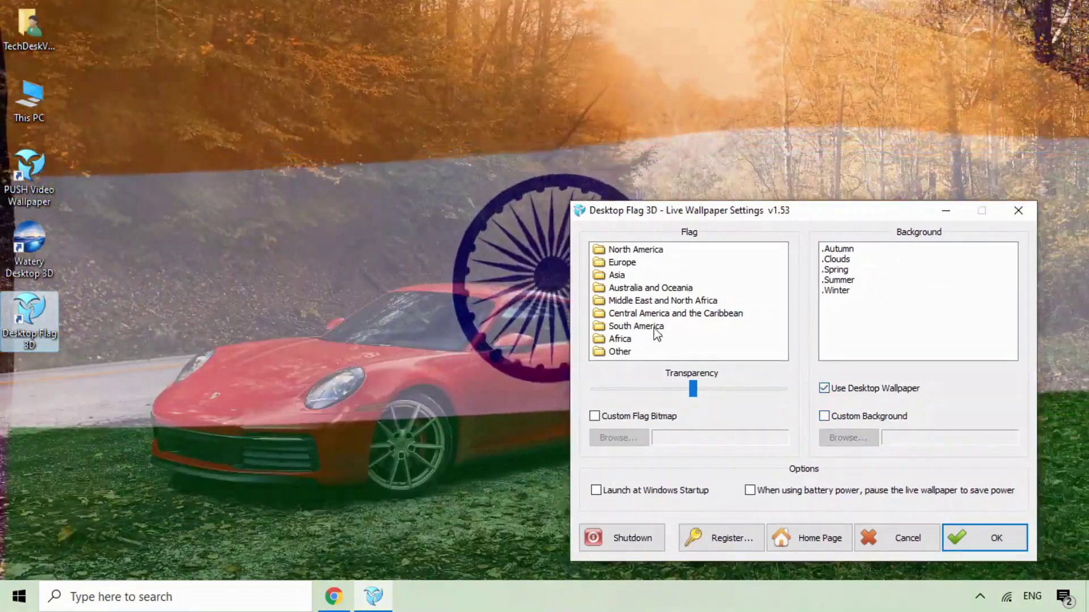
{"action": "left_click", "coordinate": [649, 332]}
{"action": "double_click", "coordinate": [635, 250]}
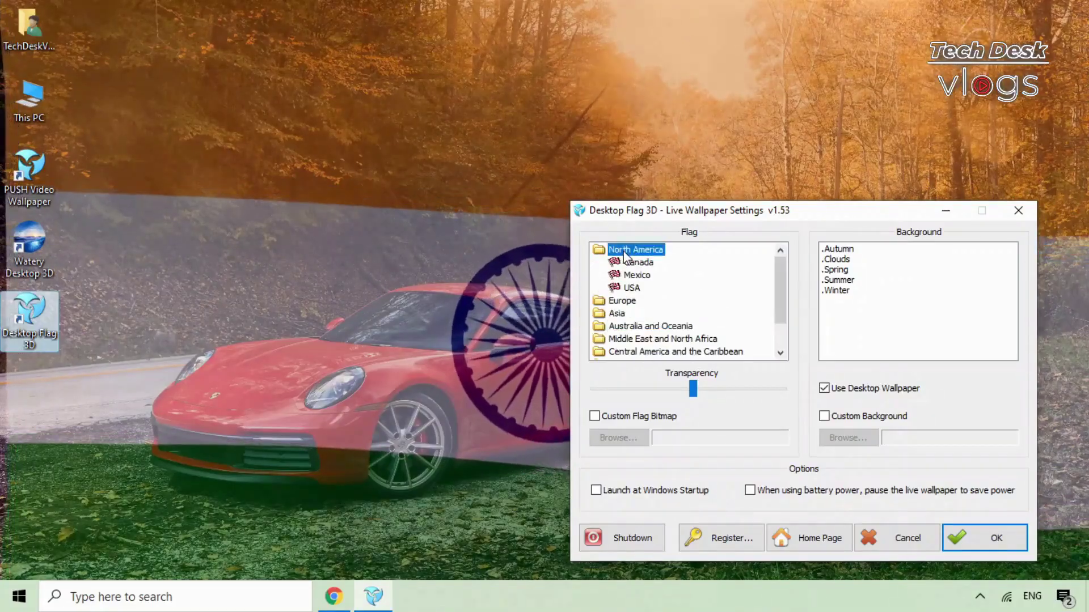
{"action": "left_click", "coordinate": [631, 287]}
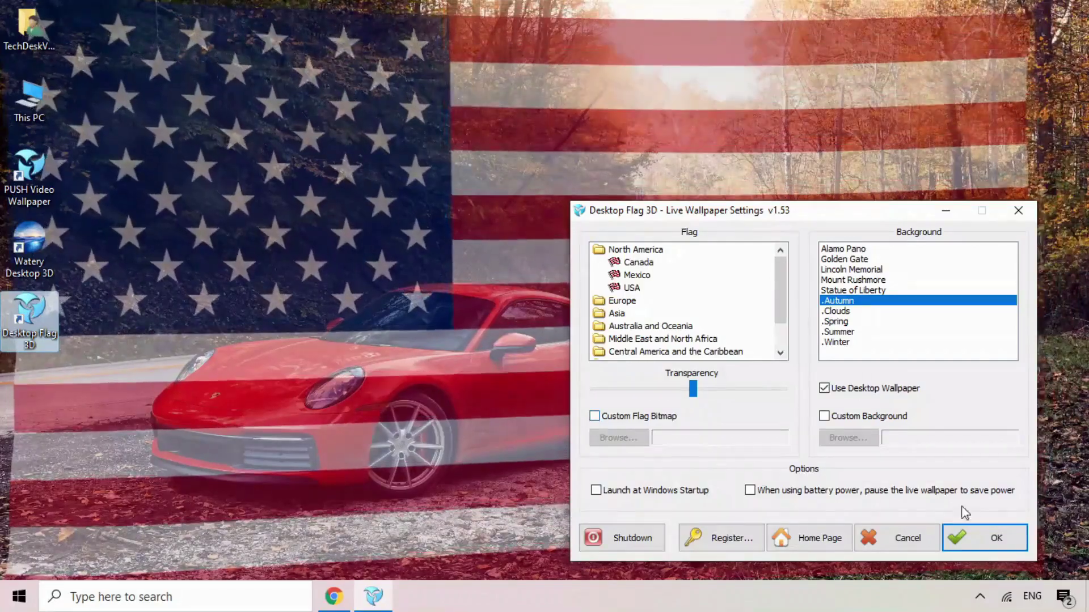
{"action": "left_click", "coordinate": [983, 538]}
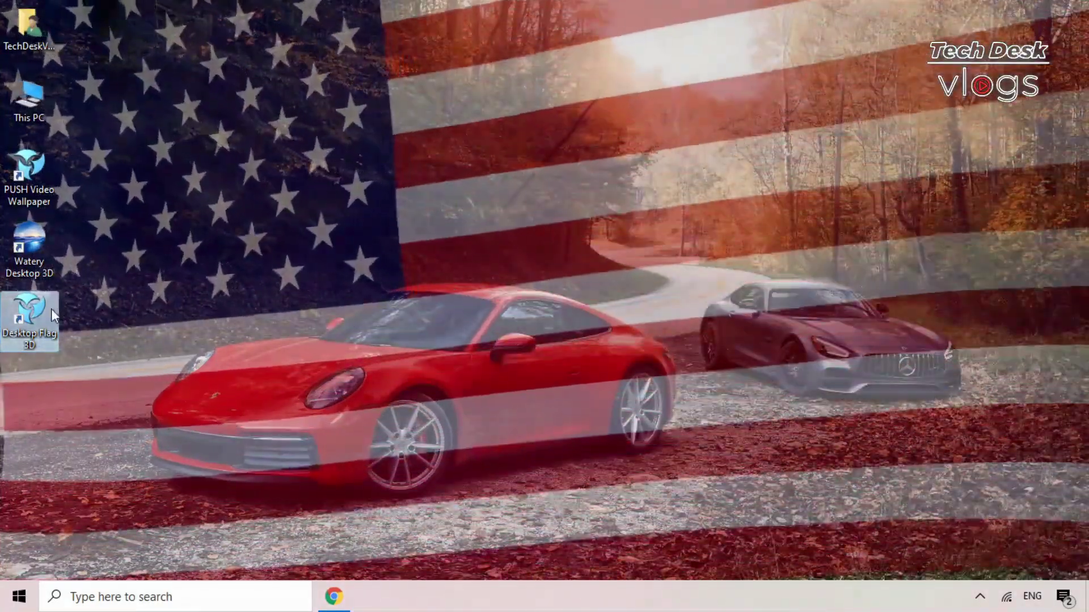
- Shut down Desktop Flag 3D, relaunching and shutting it down again, then restart Watery Desktop 3D
{"action": "double_click", "coordinate": [51, 309]}
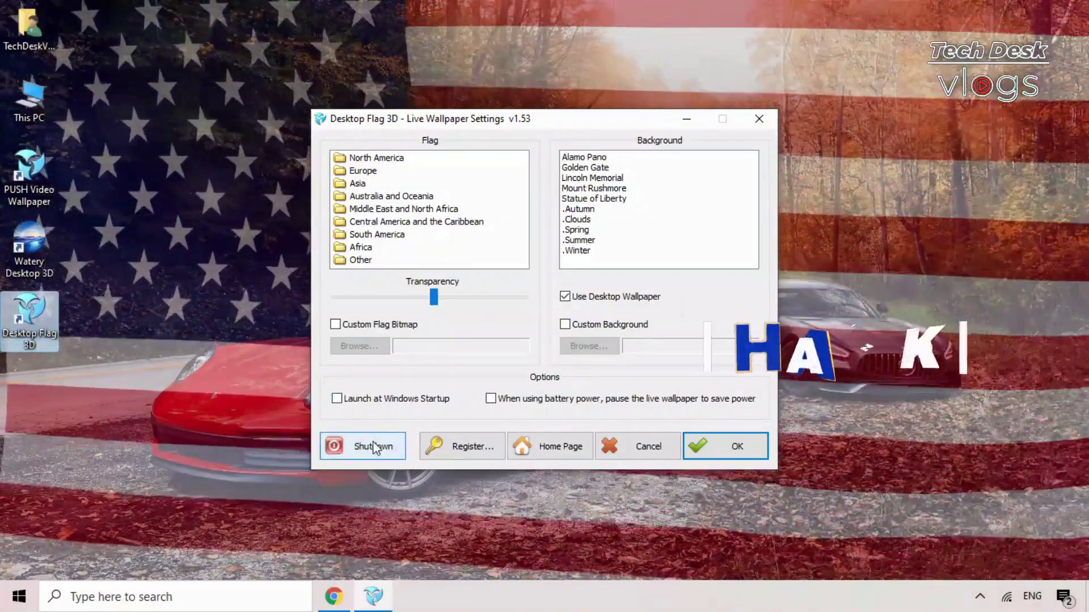
{"action": "left_click", "coordinate": [363, 447]}
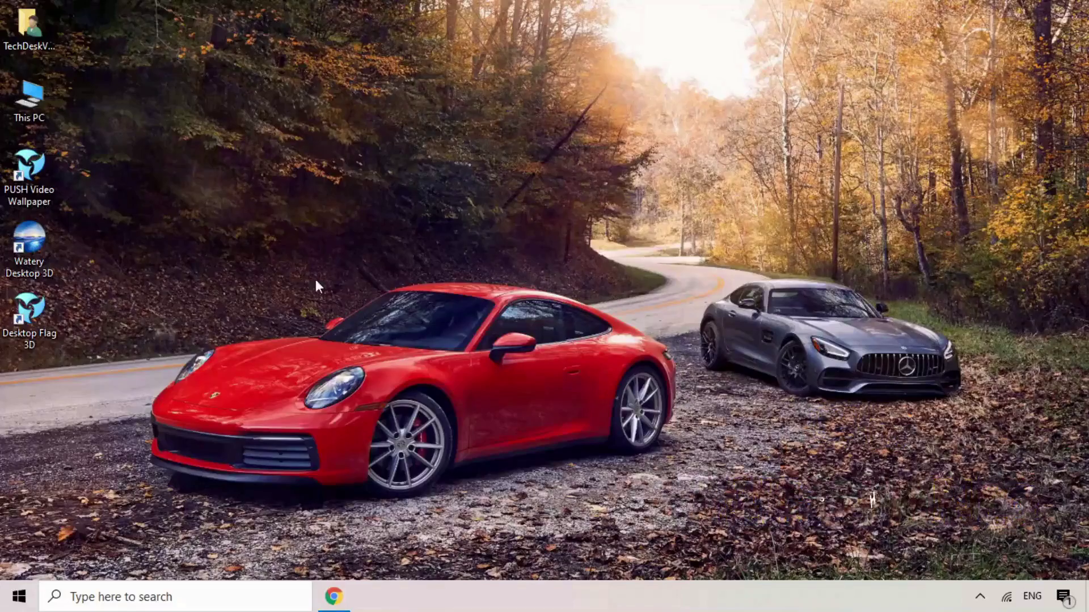
{"action": "double_click", "coordinate": [46, 317]}
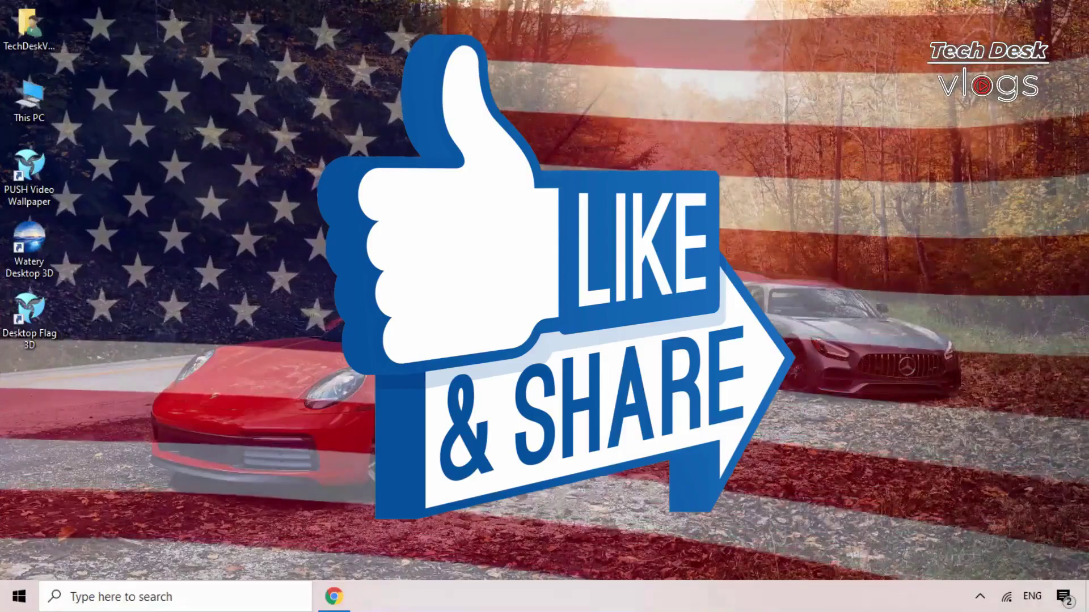
{"action": "double_click", "coordinate": [53, 318]}
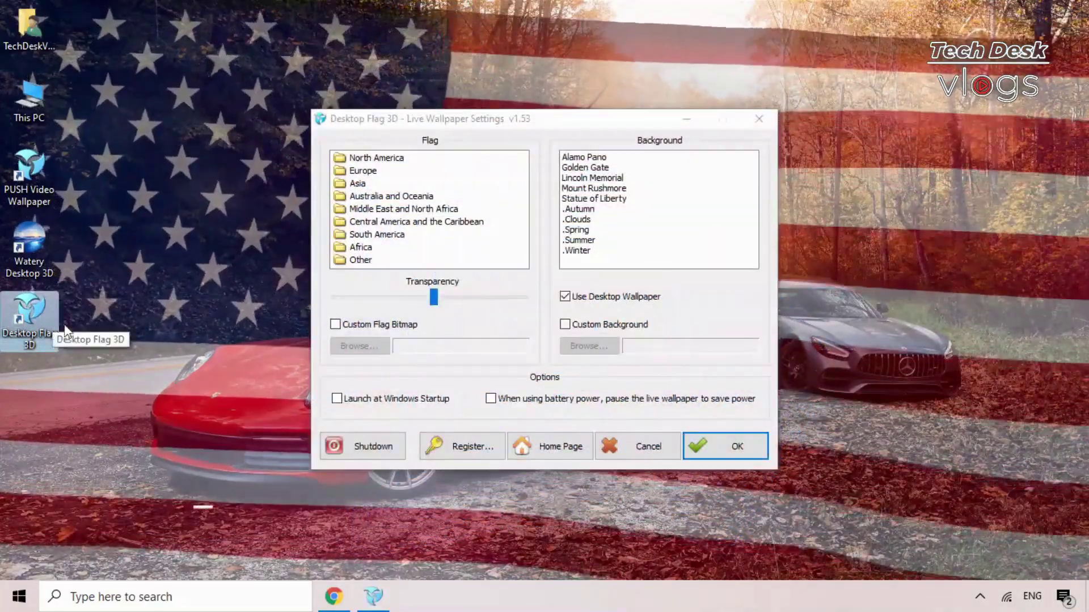
{"action": "left_click", "coordinate": [348, 441]}
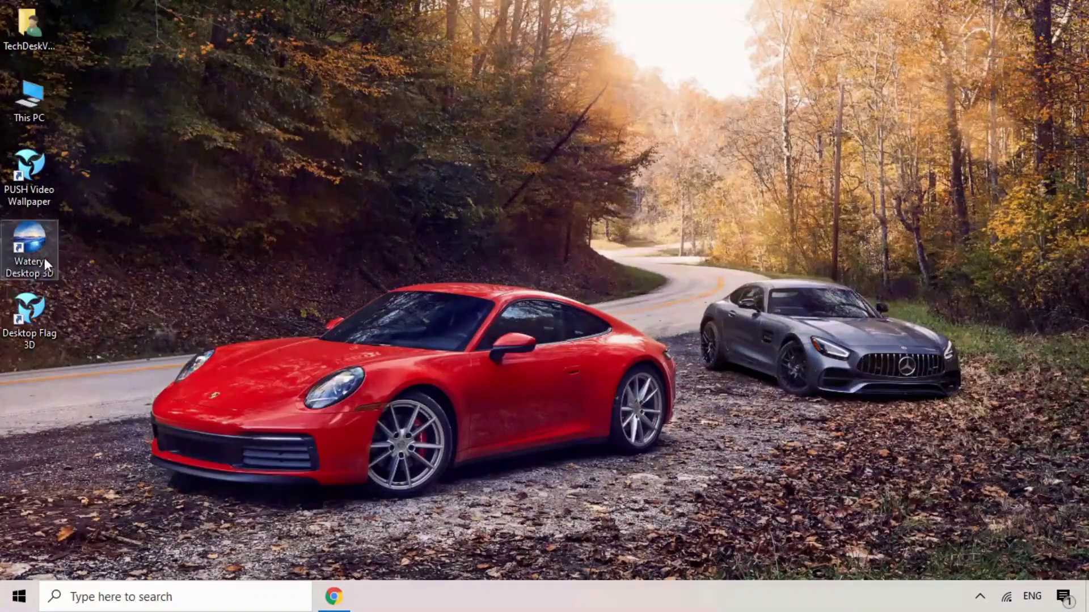
{"action": "double_click", "coordinate": [38, 249]}
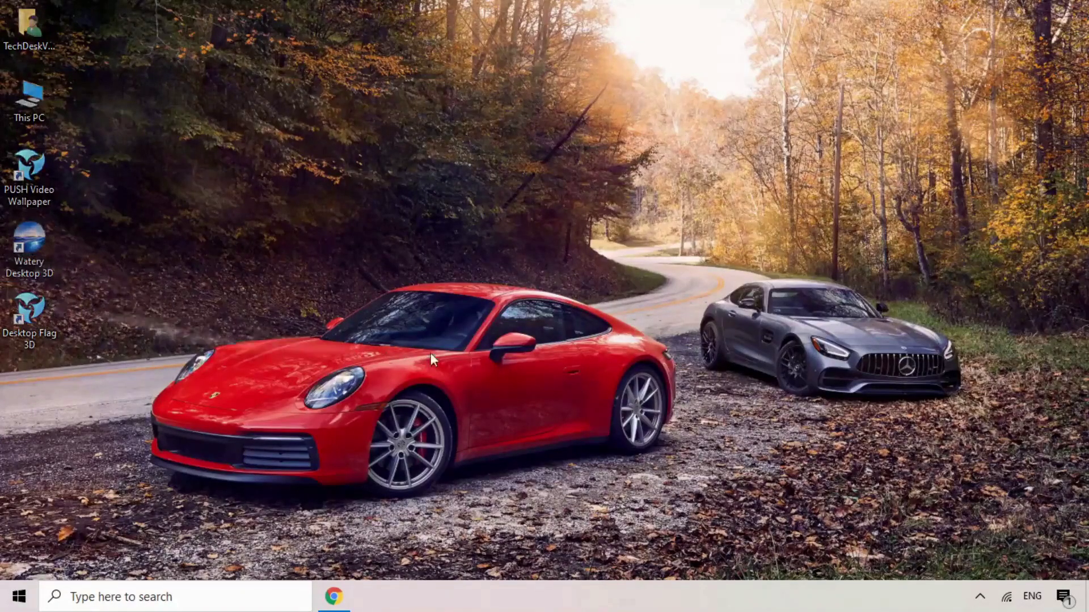